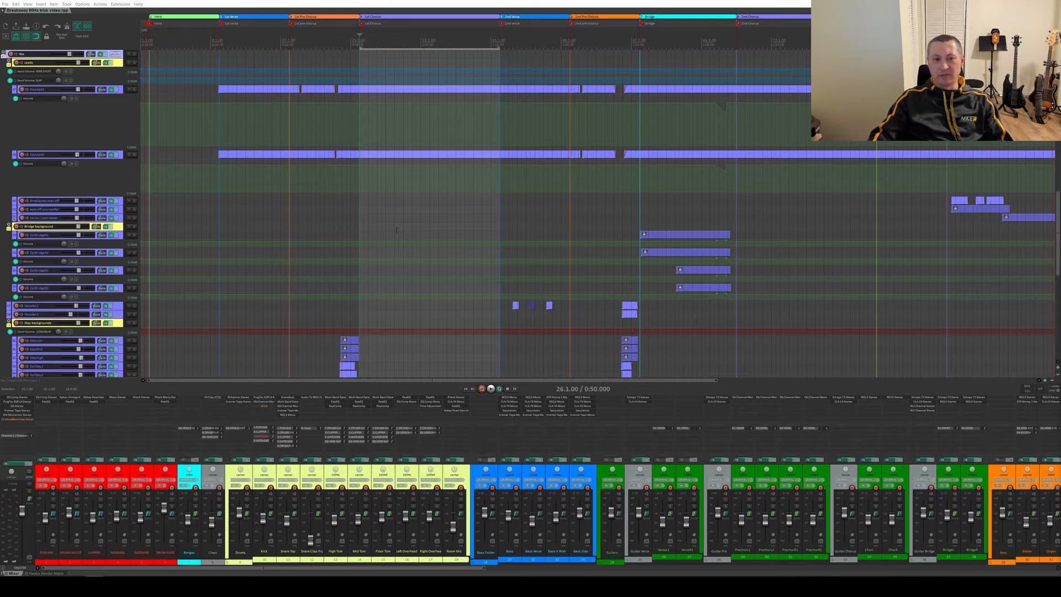
Step: Play the full mix from the start of the first chorus and stop after listening
{"action": "key", "text": "space"}
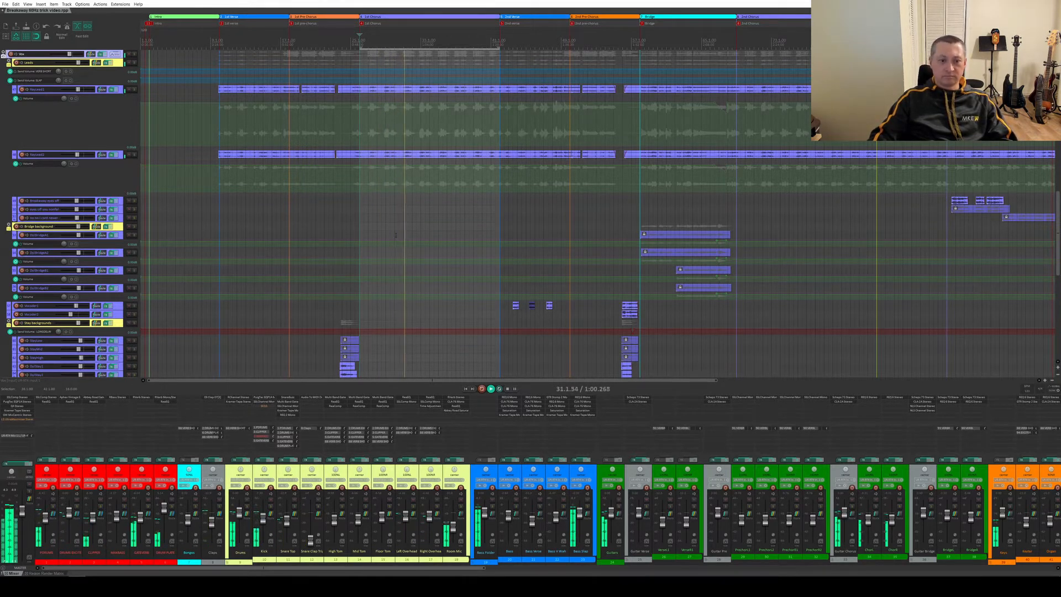
{"action": "key", "text": "space"}
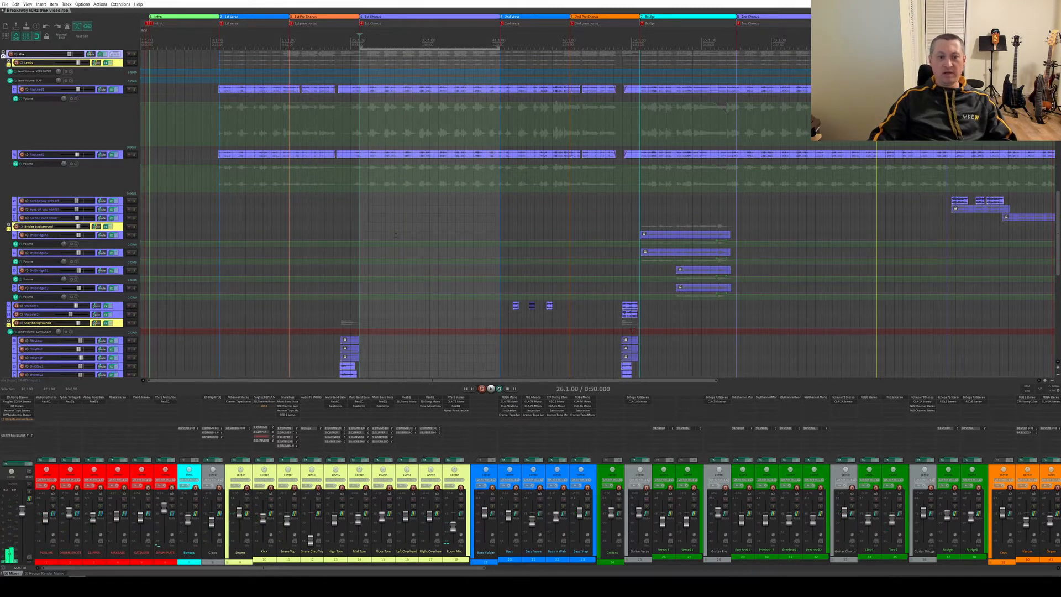
Step: Solo the Kick track and play it through the first chorus with its waveform in view
{"action": "left_click", "coordinate": [271, 507]}
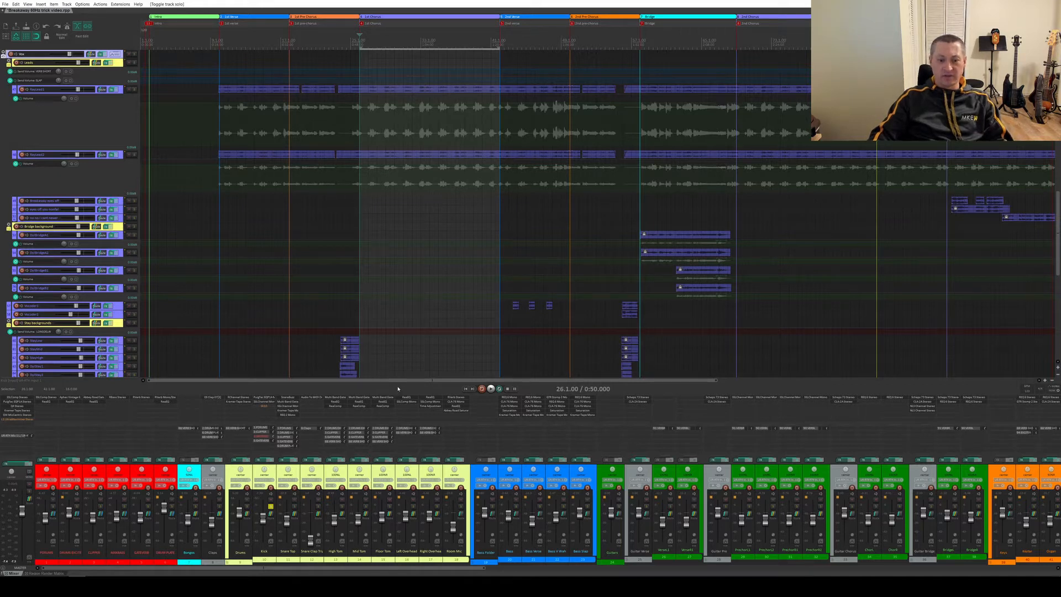
{"action": "key", "text": "space"}
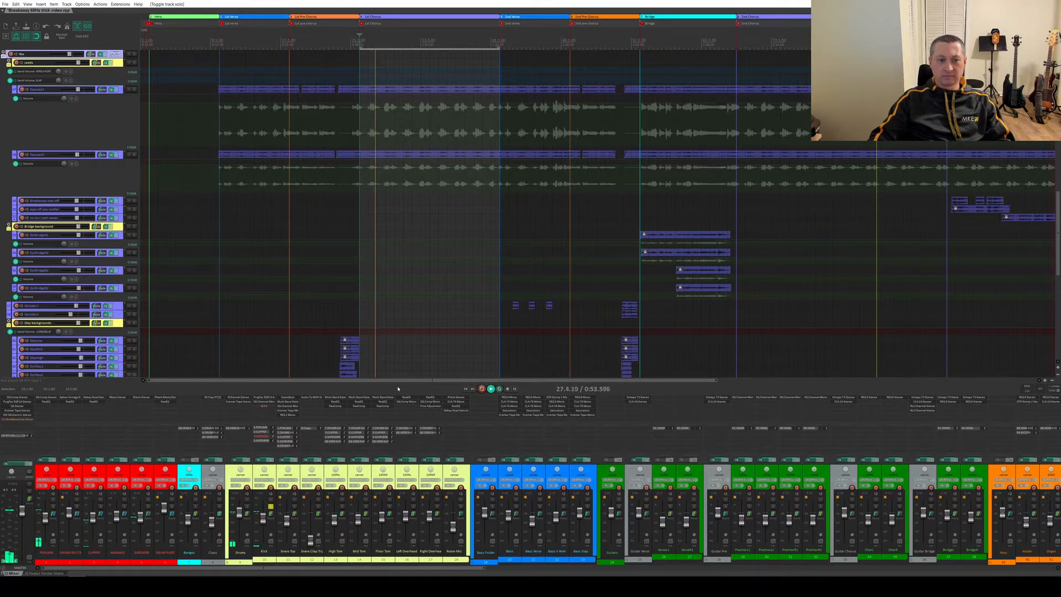
{"action": "scroll", "coordinate": [90, 251], "scroll_direction": "up", "scroll_amount": 3}
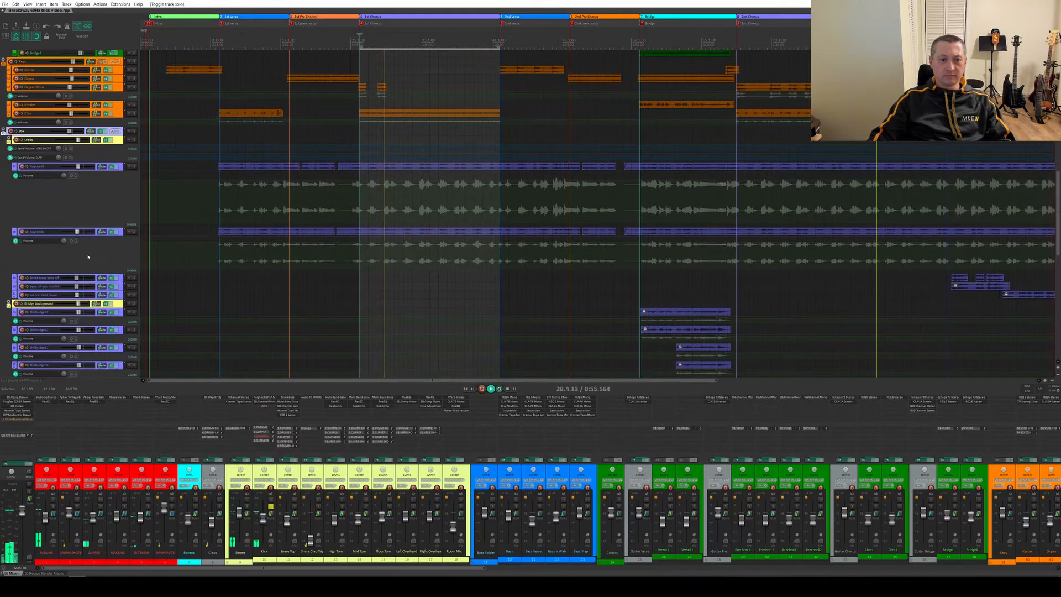
{"action": "scroll", "coordinate": [90, 252], "scroll_direction": "up", "scroll_amount": 10}
{"action": "scroll", "coordinate": [69, 275], "scroll_direction": "up", "scroll_amount": 2}
{"action": "scroll", "coordinate": [466, 235], "scroll_direction": "up", "scroll_amount": 6}
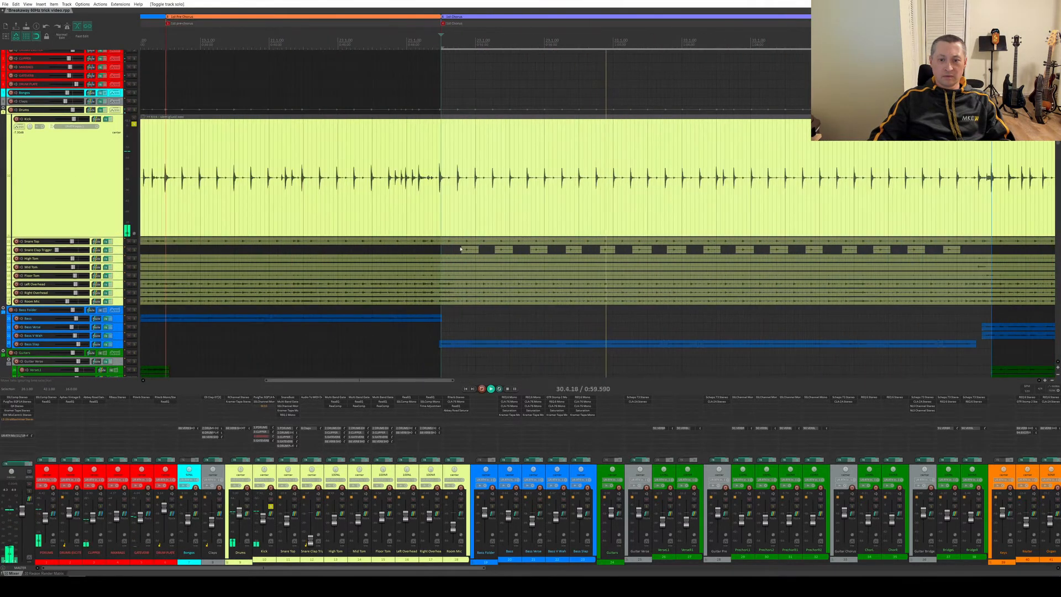
{"action": "left_click_drag", "start_coordinate": [420, 380], "coordinate": [459, 385]}
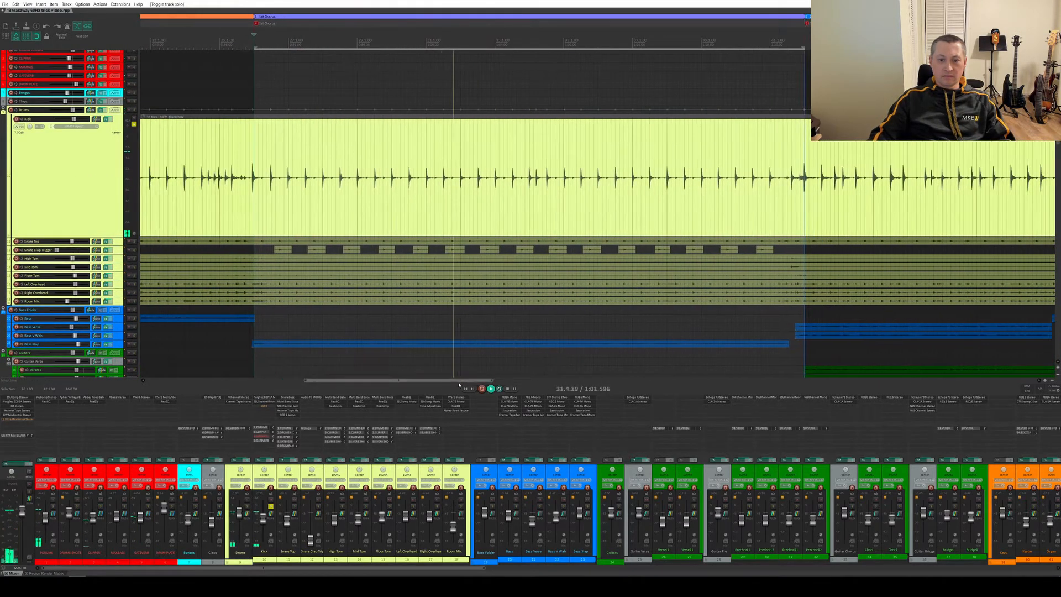
{"action": "key", "text": "space"}
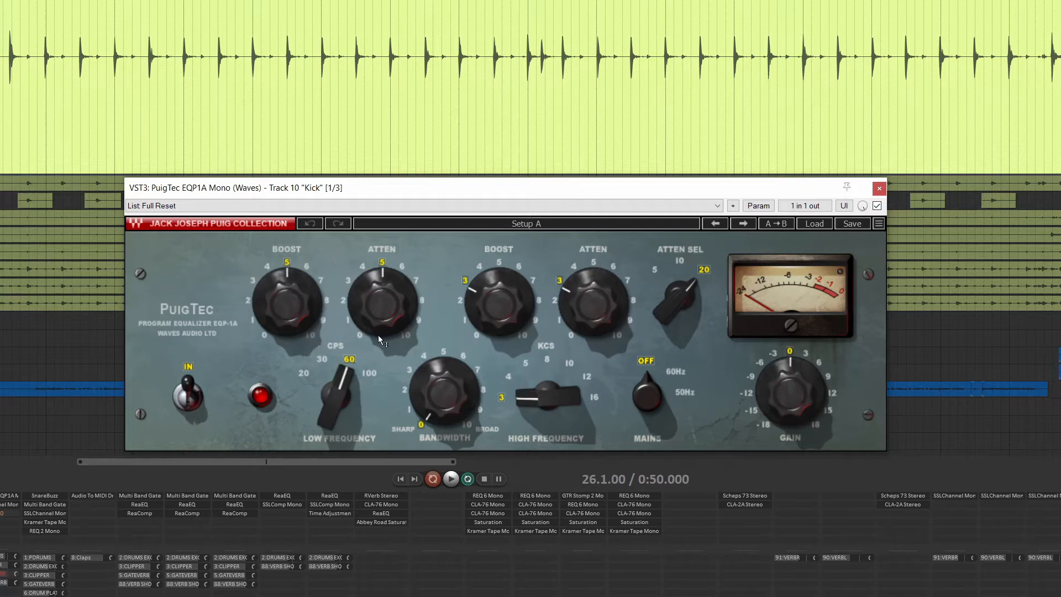
Step: Examine the Kick track's PuigTec EQP1A boost and attenuation settings and its SSLChannel EQ settings
{"action": "mouse_move", "coordinate": [485, 301]}
{"action": "left_click", "coordinate": [879, 190]}
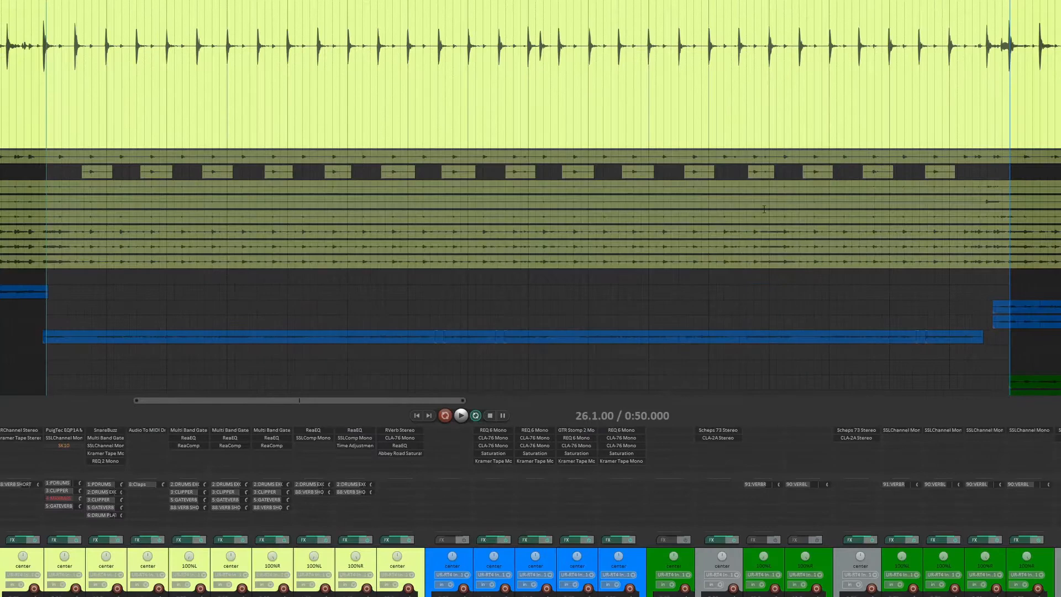
{"action": "left_click", "coordinate": [76, 443]}
{"action": "left_click_drag", "start_coordinate": [730, 160], "coordinate": [435, 48]}
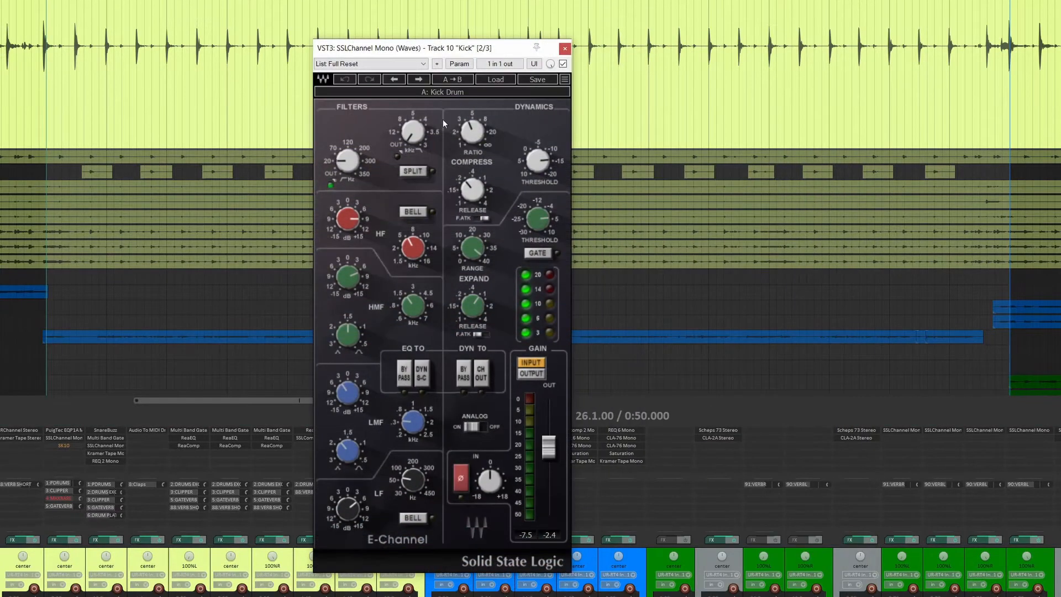
{"action": "mouse_move", "coordinate": [349, 509]}
{"action": "mouse_move", "coordinate": [411, 489]}
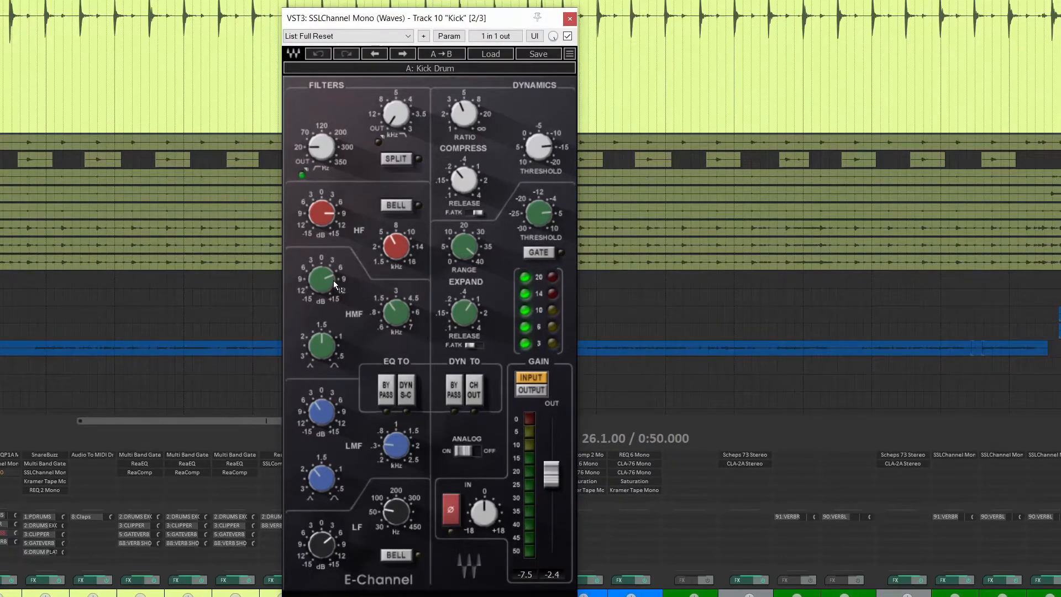
{"action": "mouse_move", "coordinate": [400, 313]}
{"action": "mouse_move", "coordinate": [393, 238]}
{"action": "left_click", "coordinate": [571, 20]}
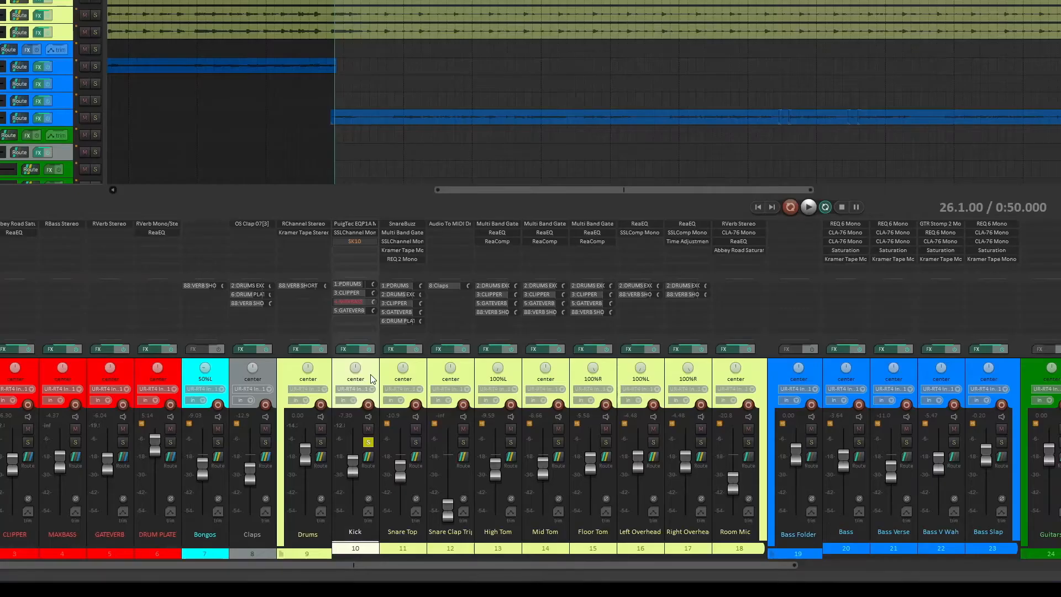
Step: Insert a new track directly after Kick and name it Sub Kick
{"action": "key", "text": "ctrl+t"}
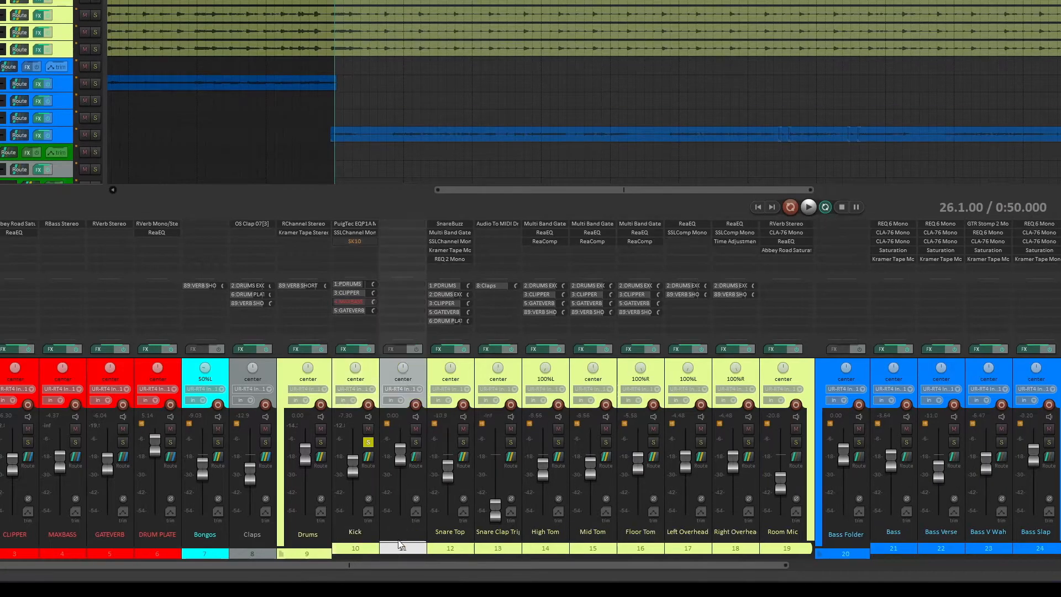
{"action": "type", "text": "Sub Kick"}
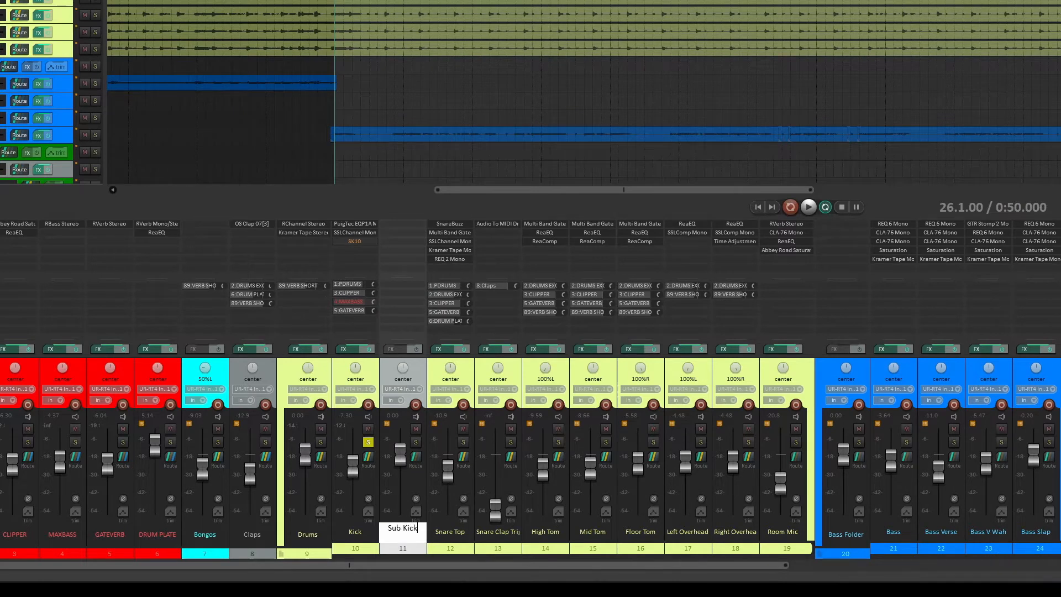
{"action": "key", "text": "Return"}
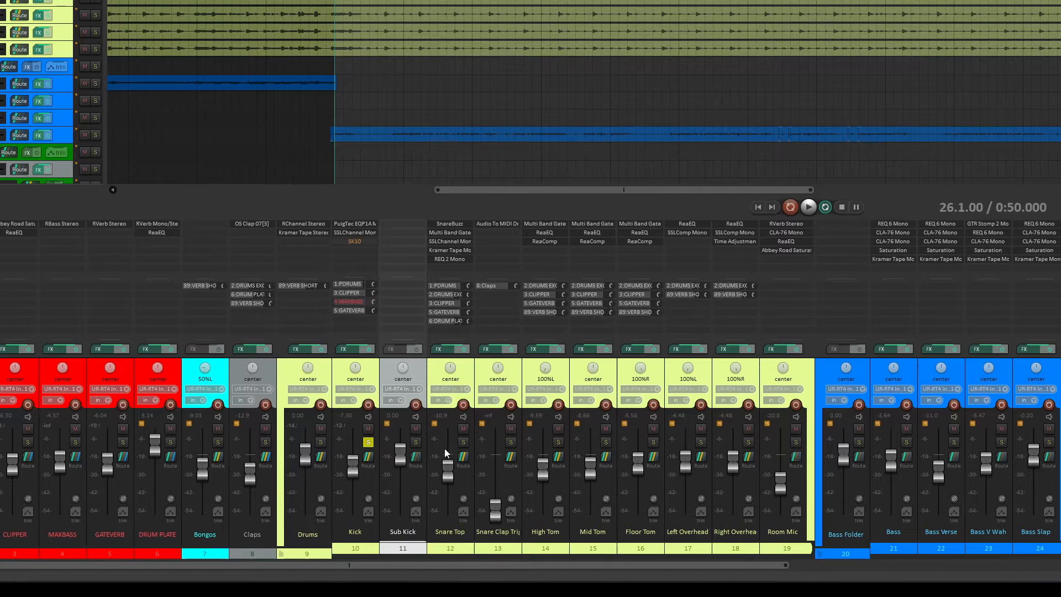
Step: Solo the Sub Kick track and lower its volume to -inf
{"action": "left_click", "coordinate": [416, 442]}
{"action": "left_click_drag", "start_coordinate": [404, 447], "coordinate": [407, 516]}
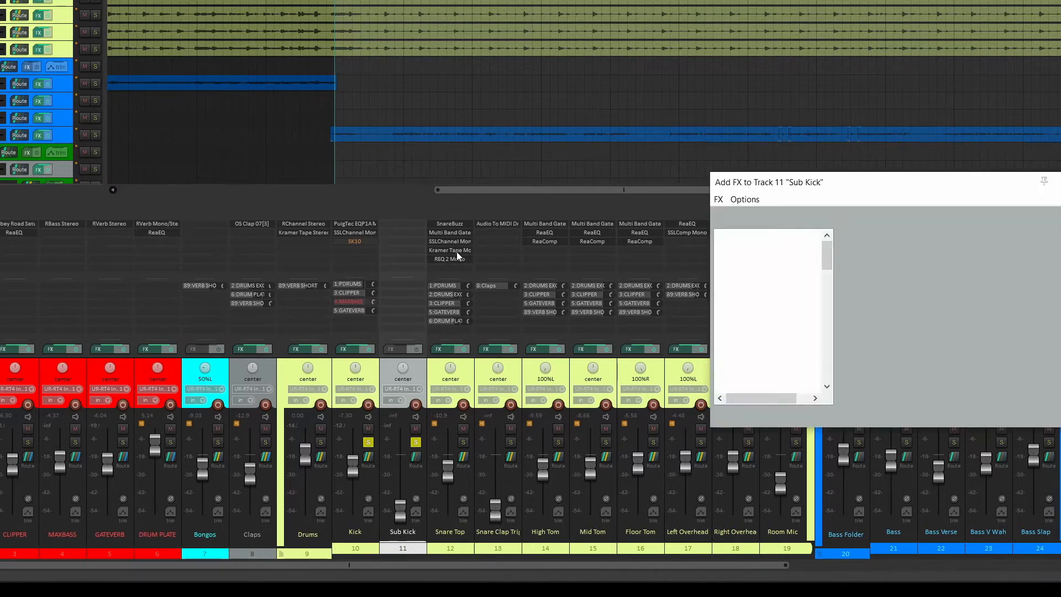
Step: Add the JS Tone Generator to the Sub Kick track and set its base frequency to 60 Hz
{"action": "type", "text": "tone"}
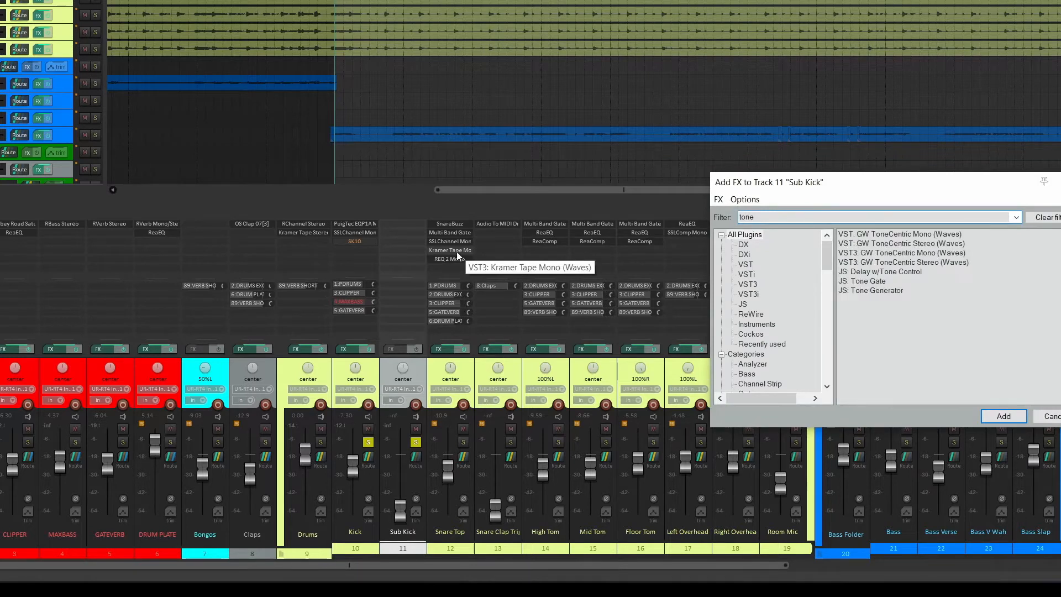
{"action": "double_click", "coordinate": [883, 291]}
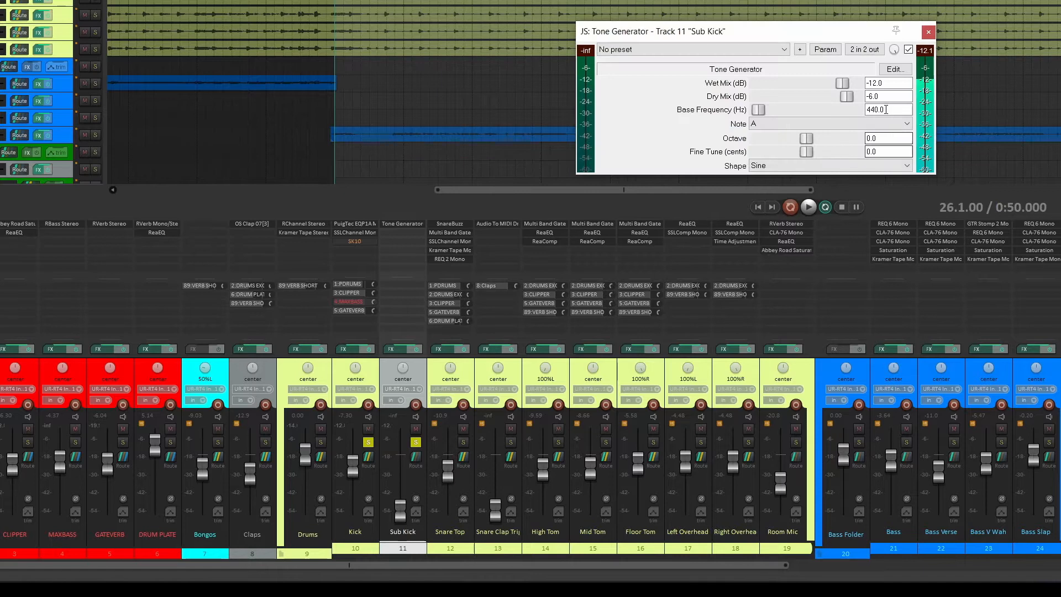
{"action": "type", "text": "60"}
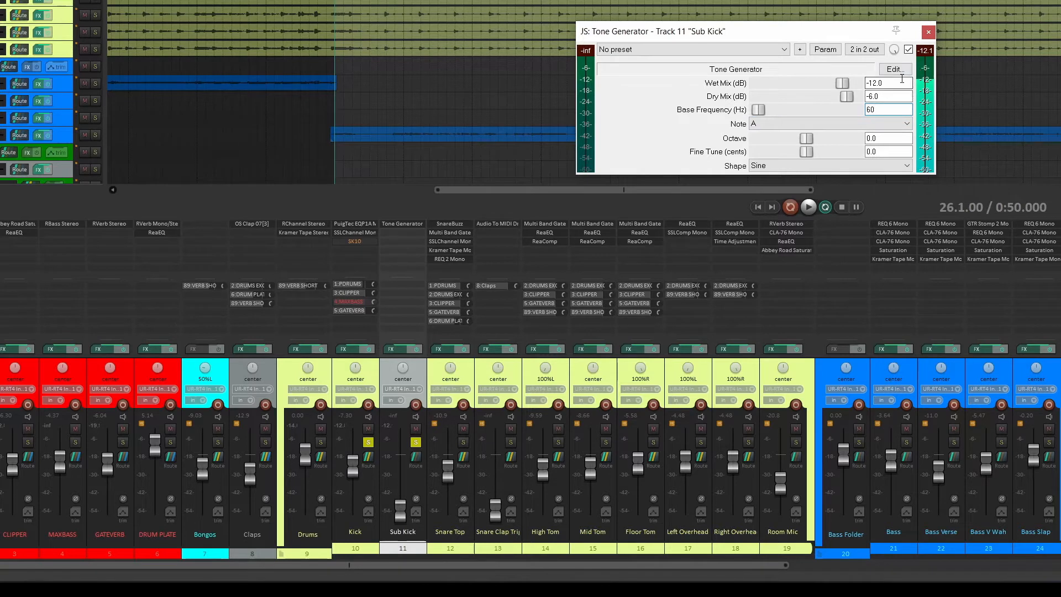
{"action": "left_click", "coordinate": [929, 32]}
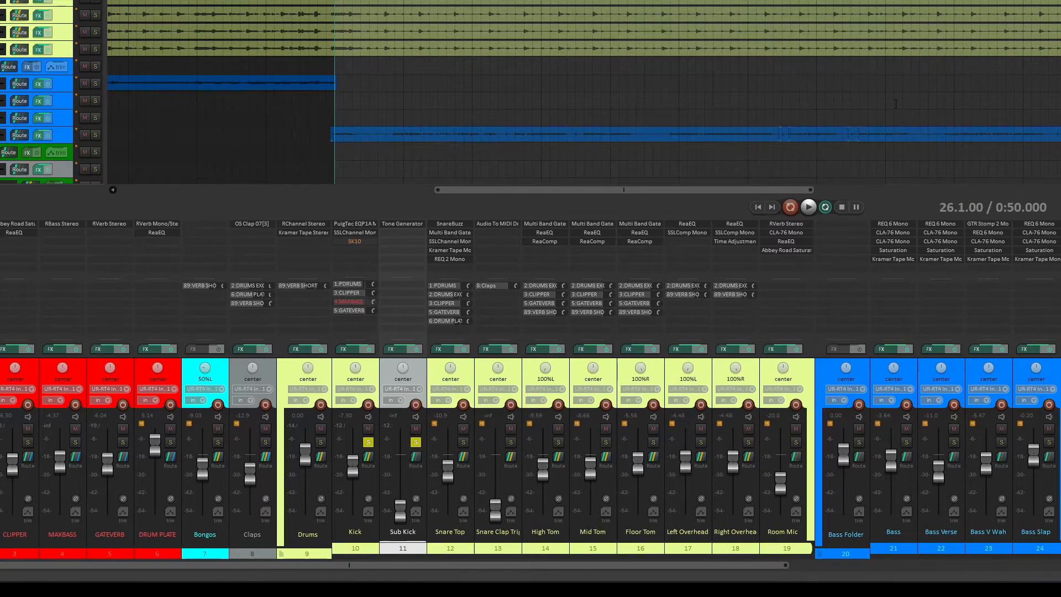
Step: Audition the generated tone by raising the Sub Kick volume to about -16.3 dB and lowering it back to -inf
{"action": "mouse_move", "coordinate": [401, 507]}
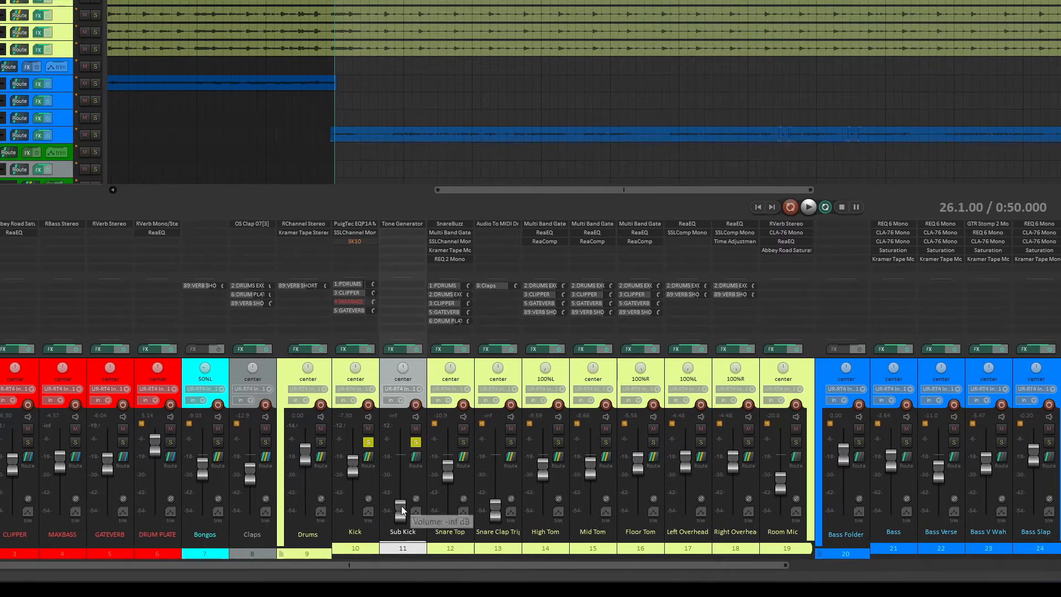
{"action": "left_click_drag", "start_coordinate": [399, 507], "coordinate": [403, 479]}
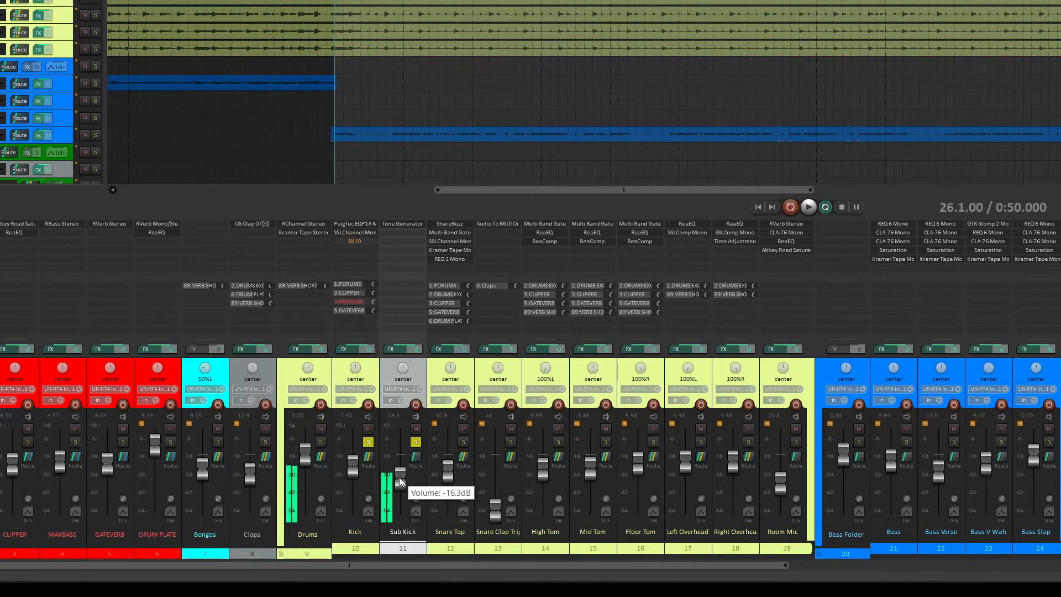
{"action": "left_click_drag", "start_coordinate": [401, 481], "coordinate": [404, 514]}
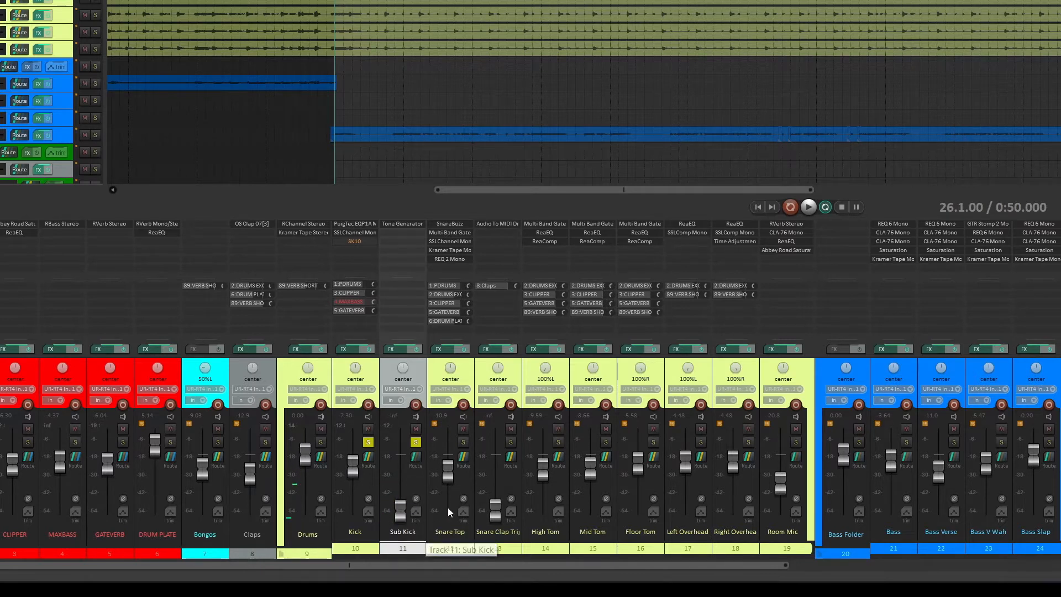
Step: Add ReaGate after the Tone Generator on Sub Kick and set its detector input to Auxiliary Input L+R
{"action": "double_click", "coordinate": [409, 234]}
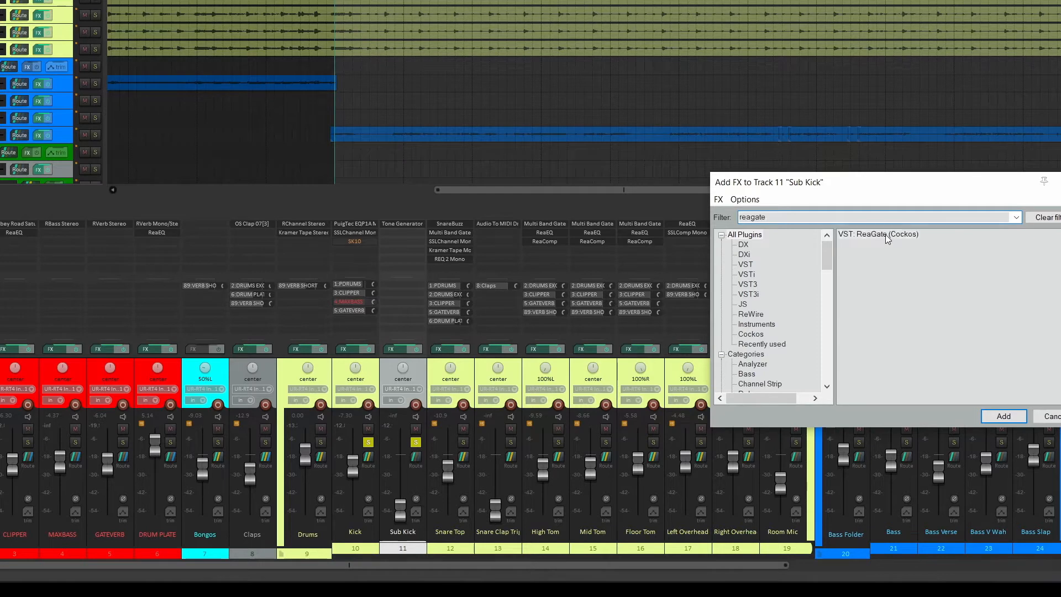
{"action": "double_click", "coordinate": [885, 235]}
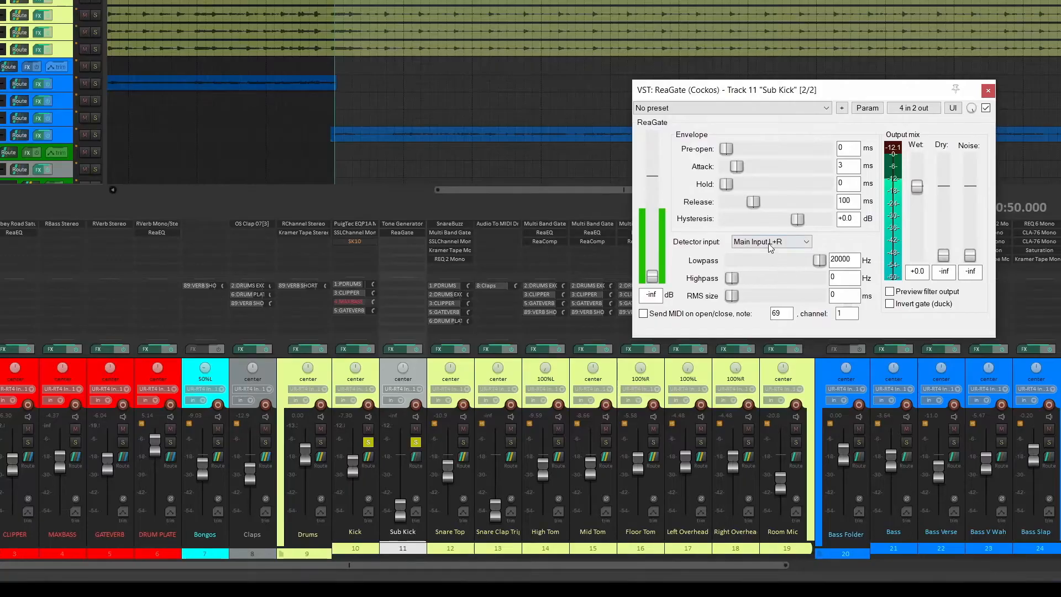
{"action": "left_click", "coordinate": [443, 429]}
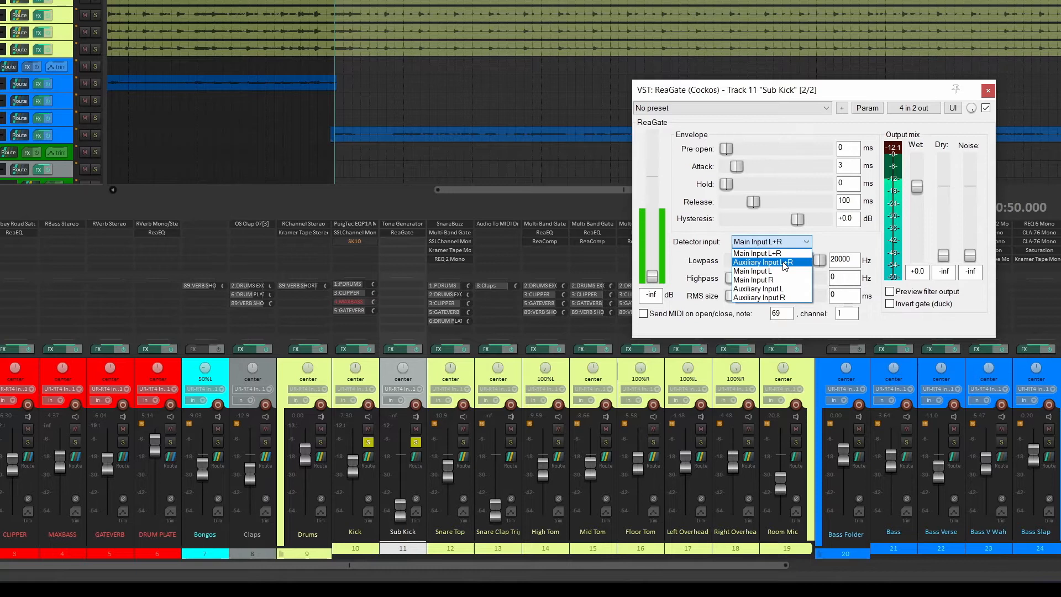
{"action": "left_click", "coordinate": [785, 263]}
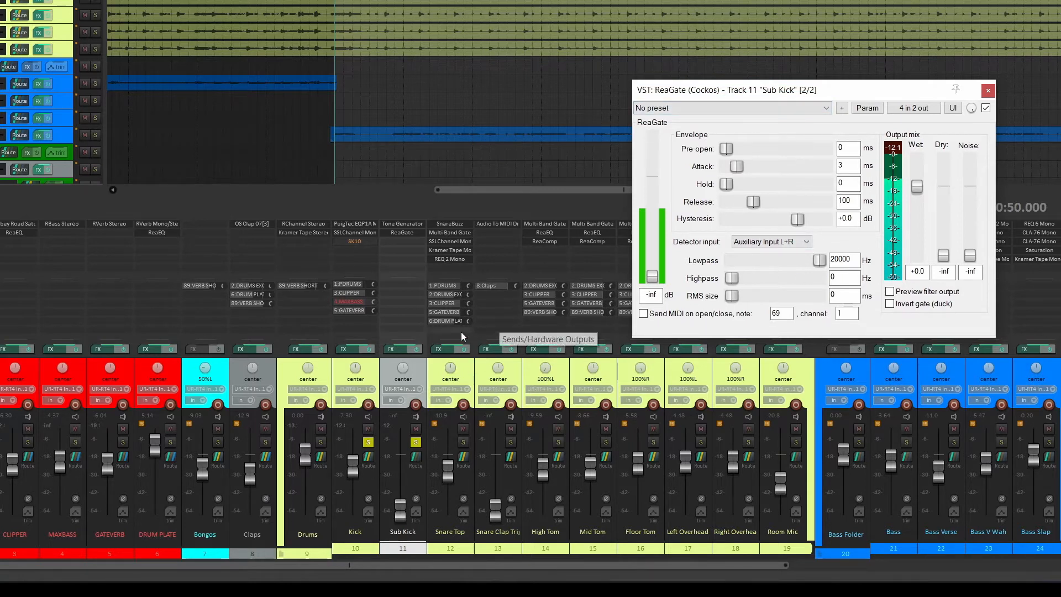
Step: Create a send from the Kick track to Sub Kick, routing audio 1/2 to channels 3/4
{"action": "mouse_move", "coordinate": [370, 456]}
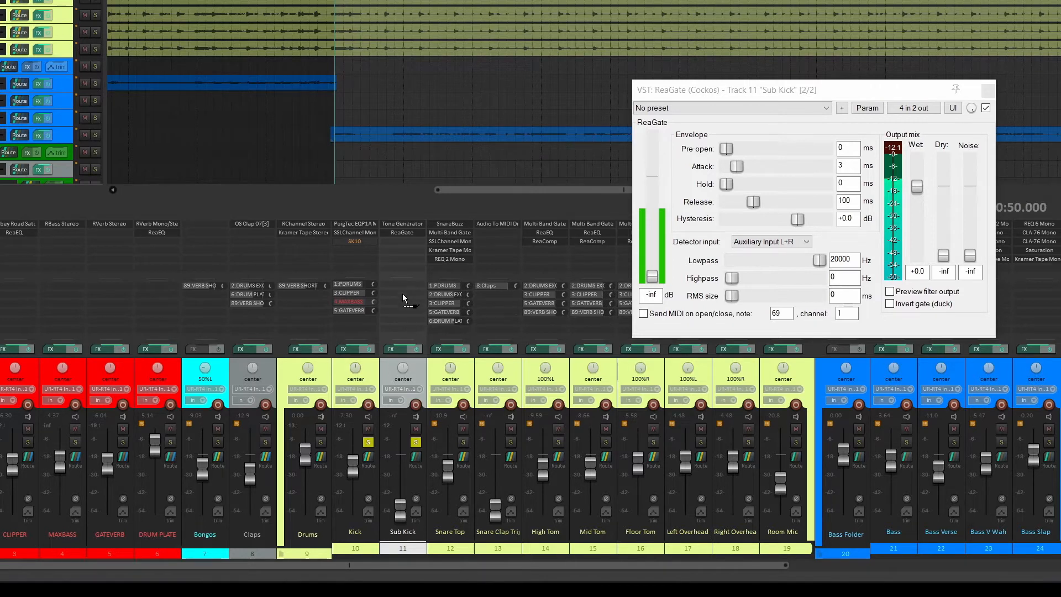
{"action": "left_click_drag", "start_coordinate": [401, 306], "coordinate": [402, 306]}
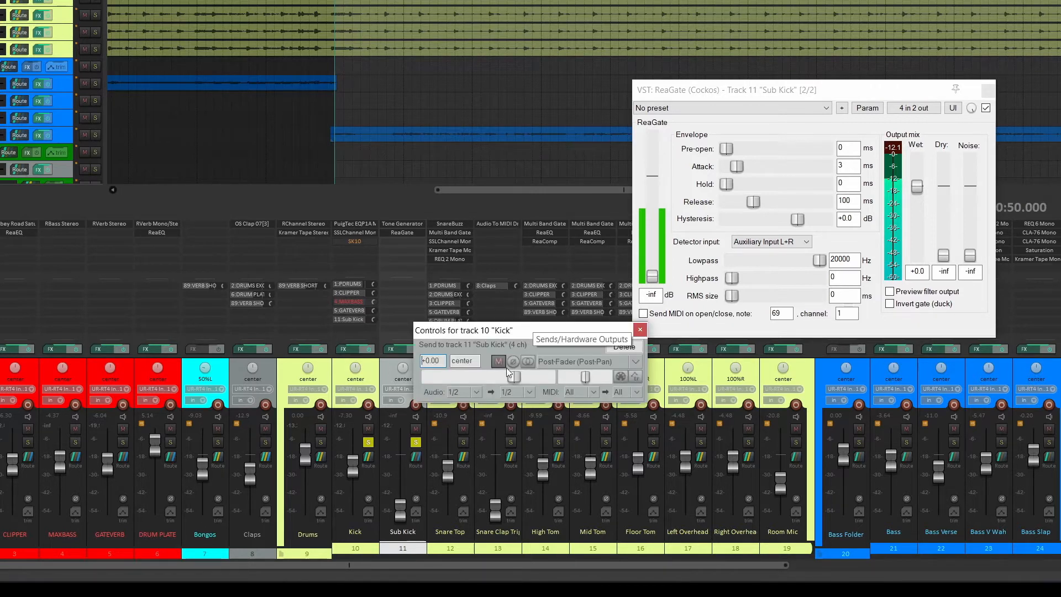
{"action": "left_click", "coordinate": [529, 392]}
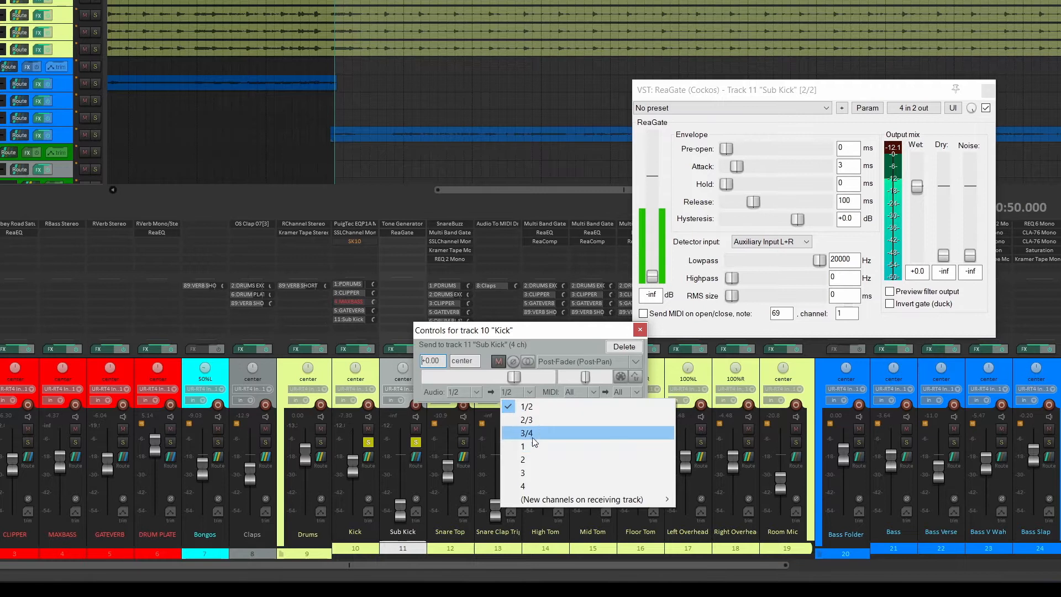
{"action": "mouse_move", "coordinate": [549, 500]}
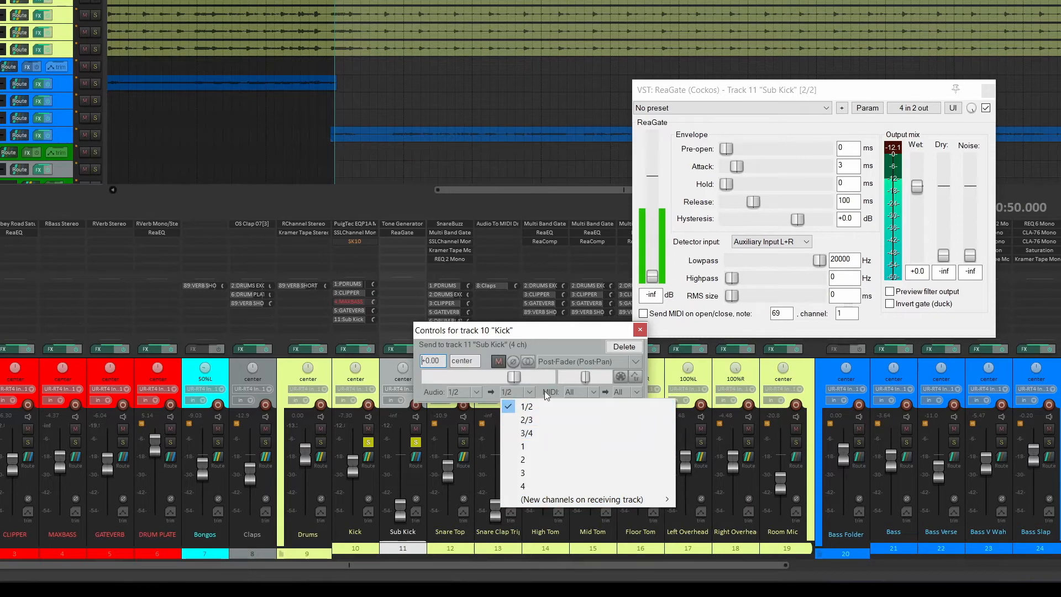
{"action": "left_click", "coordinate": [532, 434]}
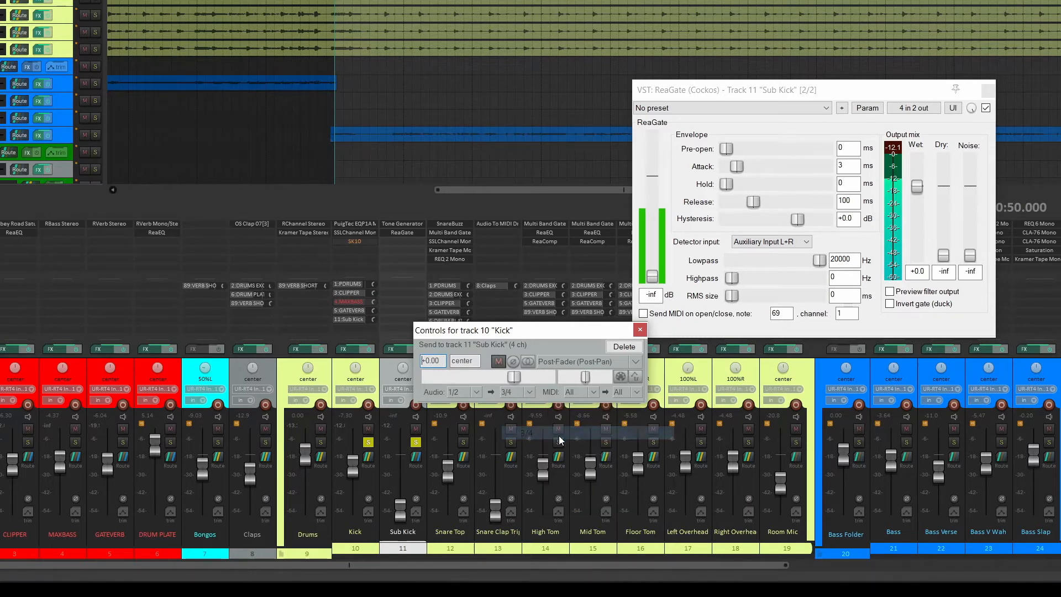
{"action": "left_click", "coordinate": [640, 330]}
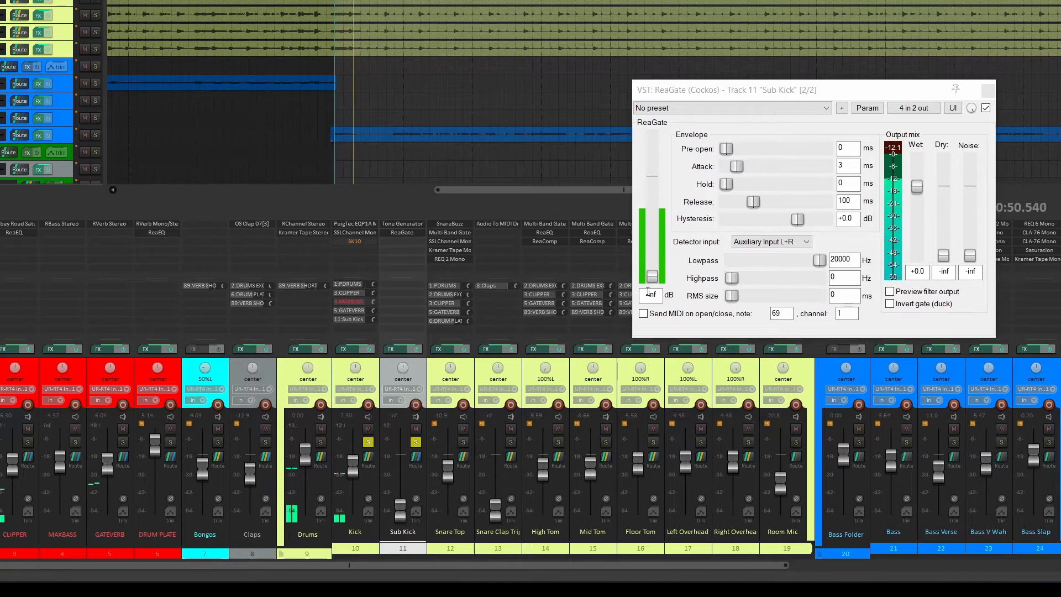
Step: Set the ReaGate threshold on Sub Kick to about -18.1 dB while the chorus plays
{"action": "left_click_drag", "start_coordinate": [653, 276], "coordinate": [658, 212]}
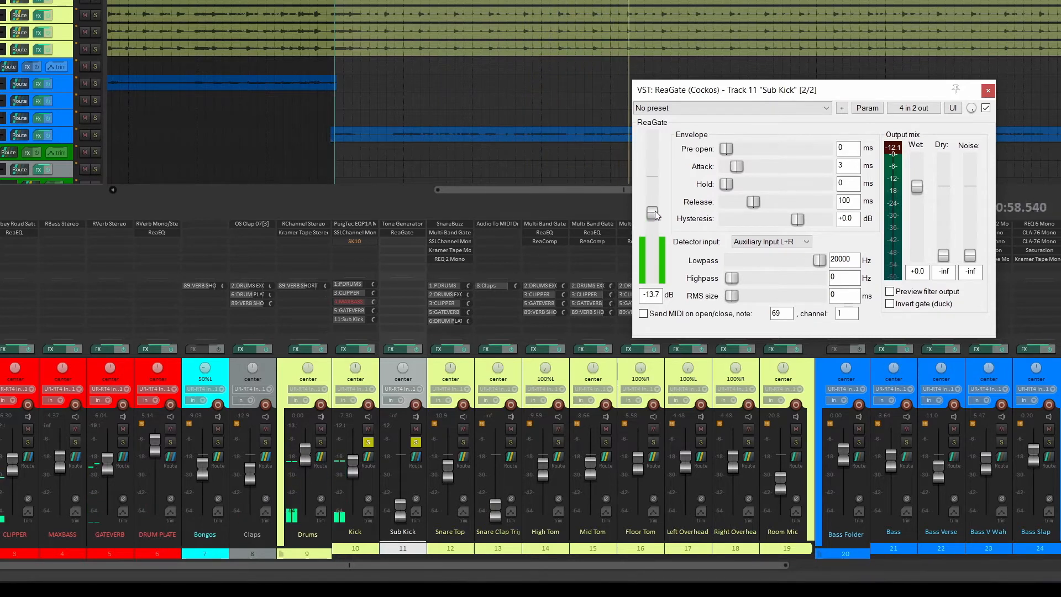
{"action": "left_click_drag", "start_coordinate": [658, 211], "coordinate": [654, 224]}
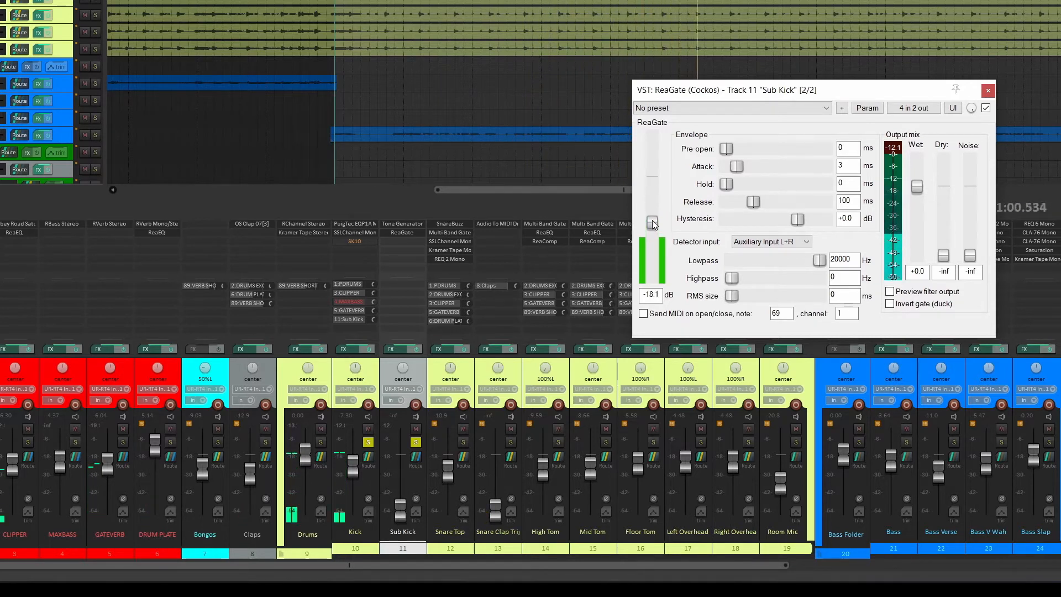
Step: Set the ReaGate threshold to -18.7 dB and raise the Sub Kick volume to about -4.2 dB, toggling the Kick solo to compare
{"action": "left_click_drag", "start_coordinate": [654, 224], "coordinate": [653, 226]}
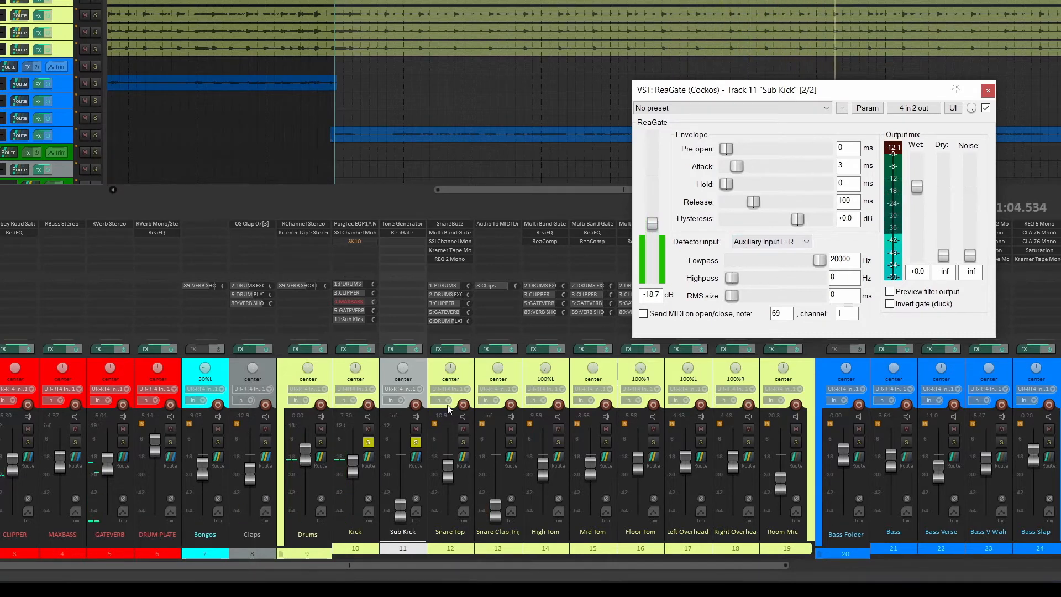
{"action": "left_click_drag", "start_coordinate": [402, 508], "coordinate": [396, 467]}
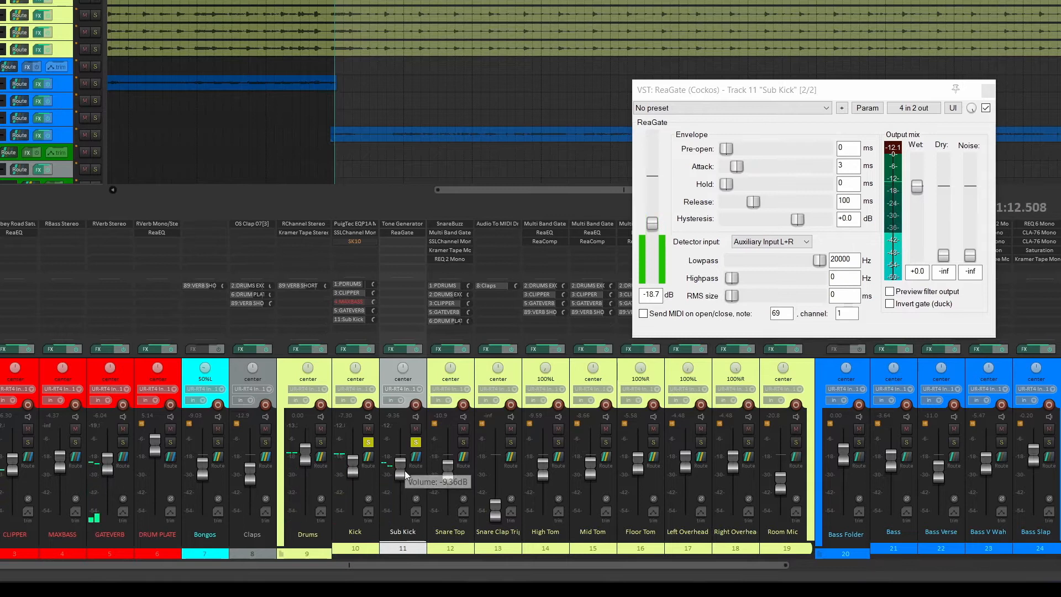
{"action": "left_click", "coordinate": [368, 442]}
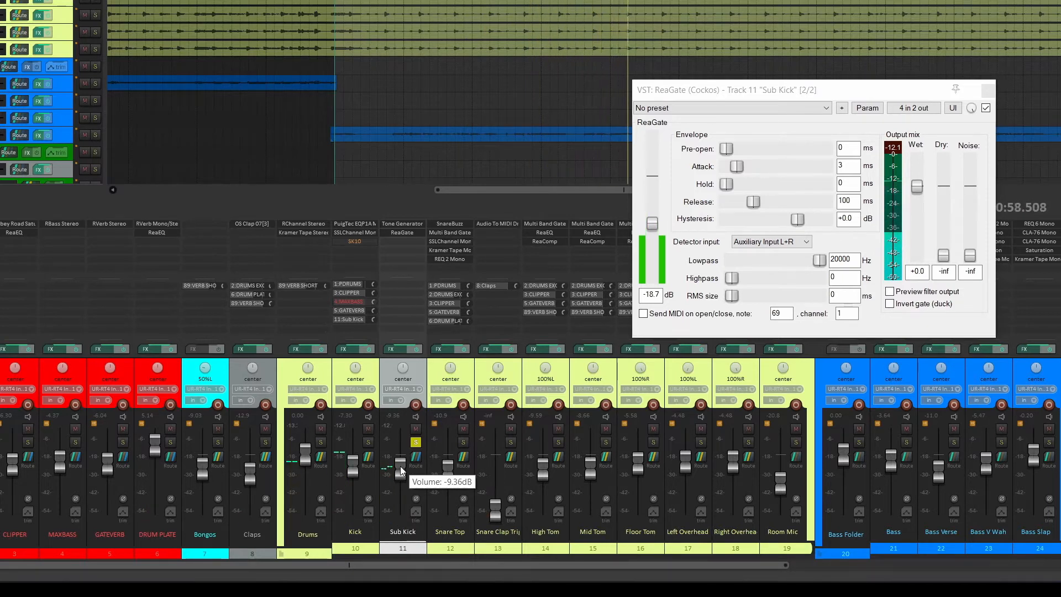
{"action": "scroll", "coordinate": [401, 466], "scroll_direction": "up", "scroll_amount": 4}
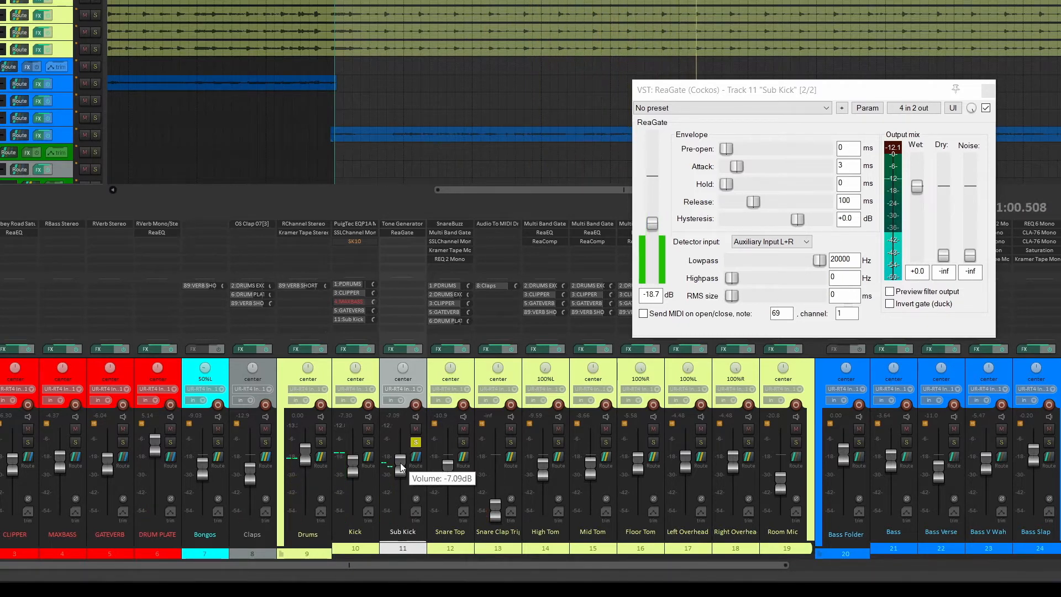
{"action": "scroll", "coordinate": [398, 465], "scroll_direction": "up", "scroll_amount": 2}
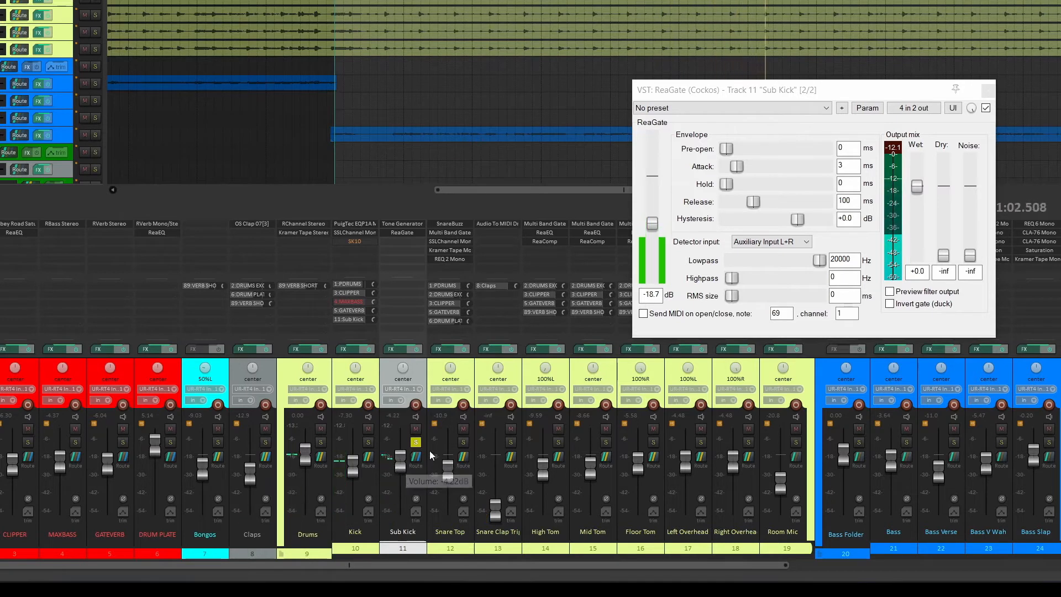
{"action": "left_click", "coordinate": [369, 442]}
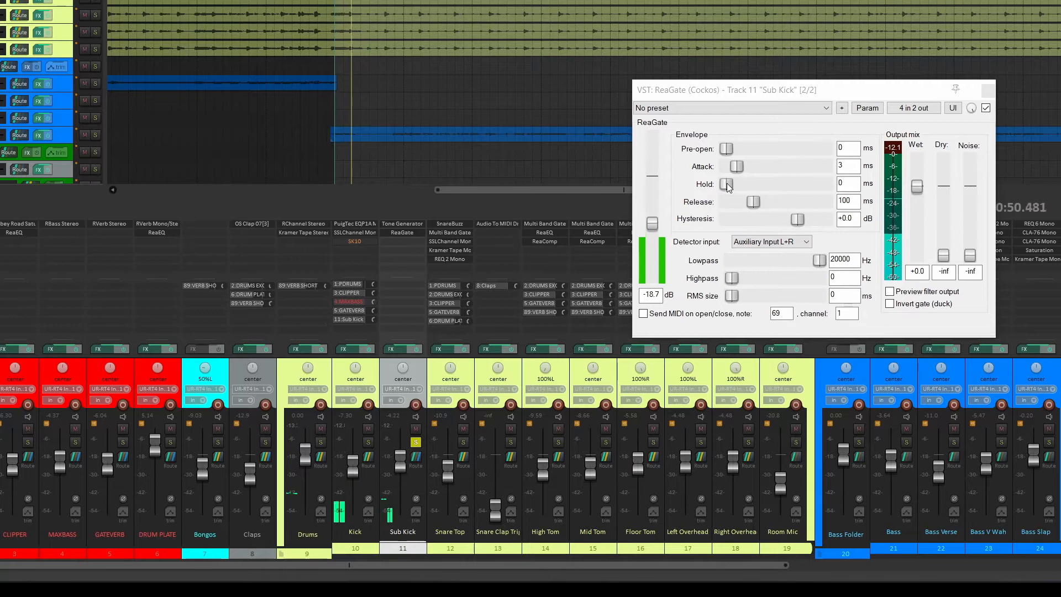
Step: Try a ReaGate hold of 116 ms and releases of 15 and 231 ms, and restore hold to 0 ms and release to 100 ms
{"action": "left_click_drag", "start_coordinate": [728, 184], "coordinate": [766, 183]}
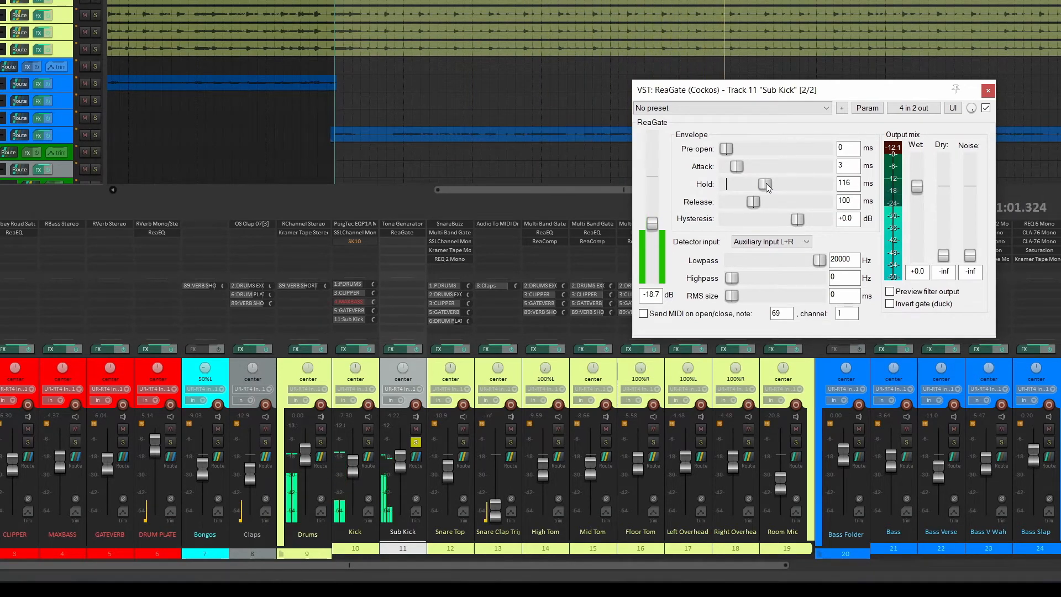
{"action": "left_click_drag", "start_coordinate": [766, 183], "coordinate": [739, 181]}
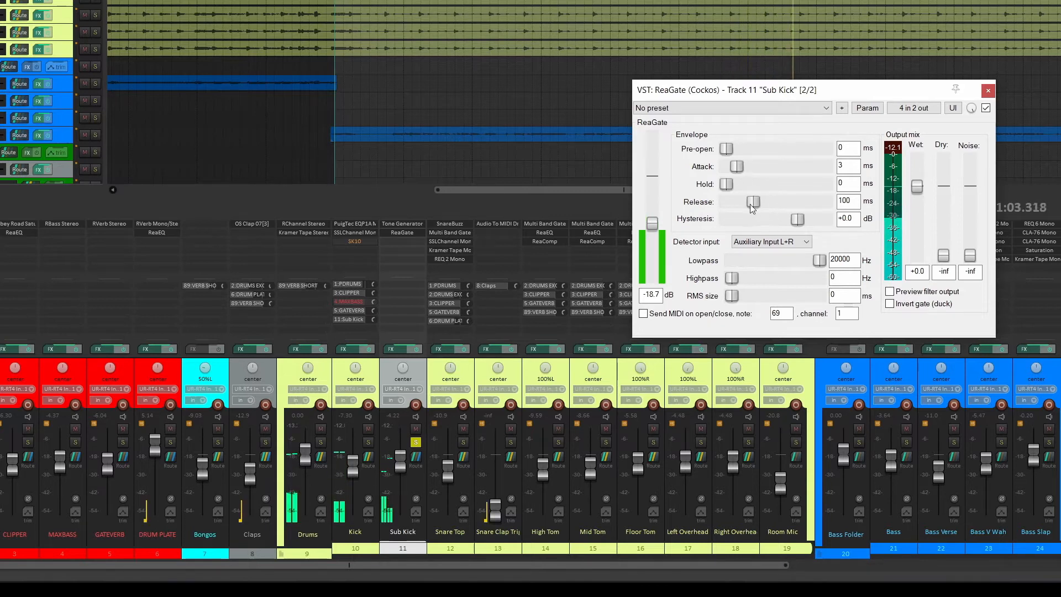
{"action": "left_click_drag", "start_coordinate": [754, 202], "coordinate": [741, 204]}
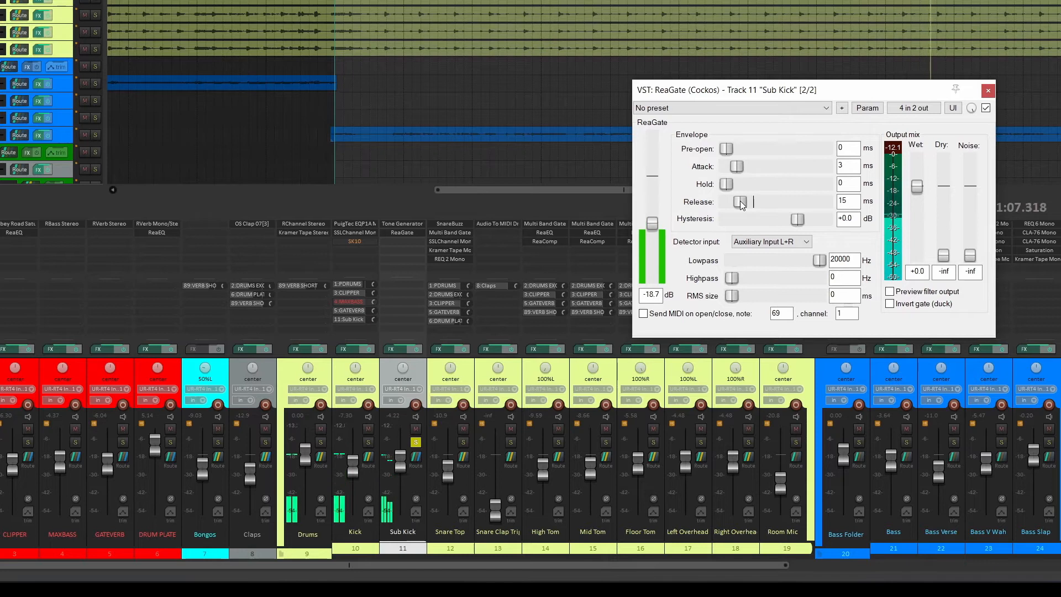
{"action": "left_click_drag", "start_coordinate": [750, 205], "coordinate": [761, 204]}
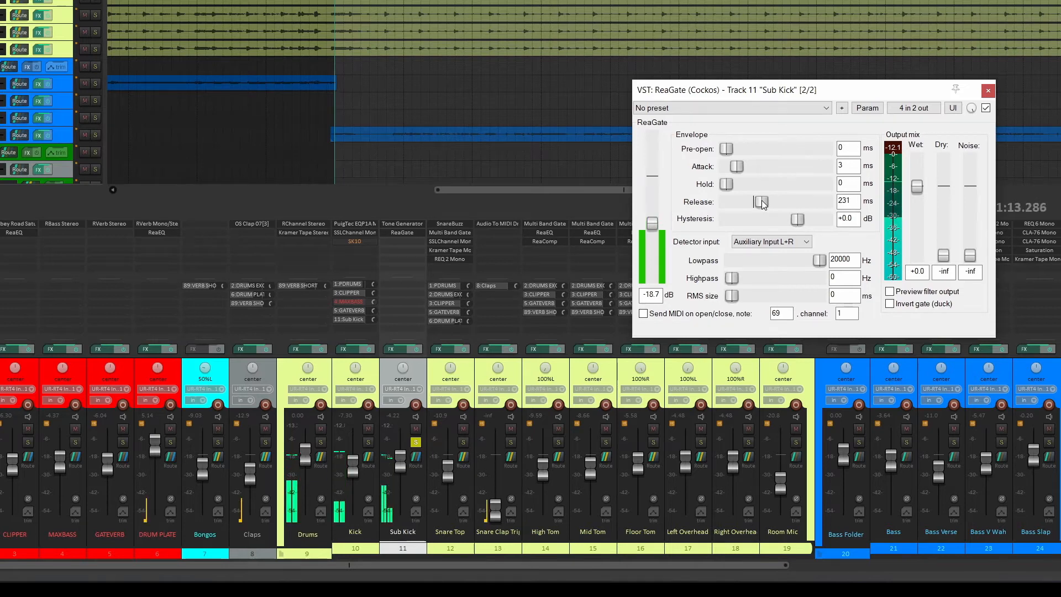
{"action": "double_click", "coordinate": [754, 205]}
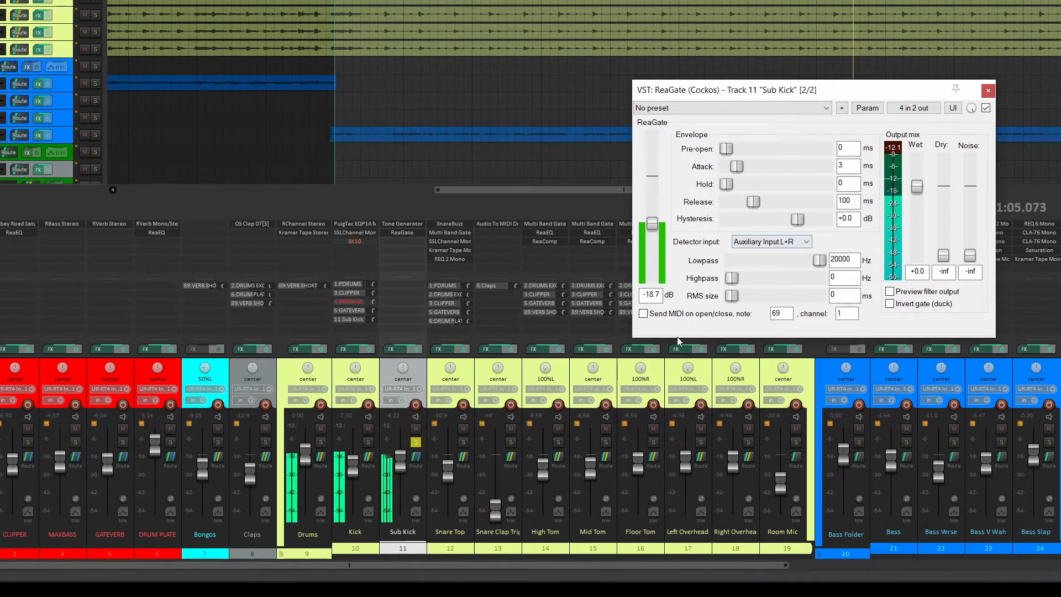
Step: Set the ReaGate hold to 20 ms and, after trying about -41.9 dB, its threshold to -23.0 dB
{"action": "left_click_drag", "start_coordinate": [728, 185], "coordinate": [745, 186]}
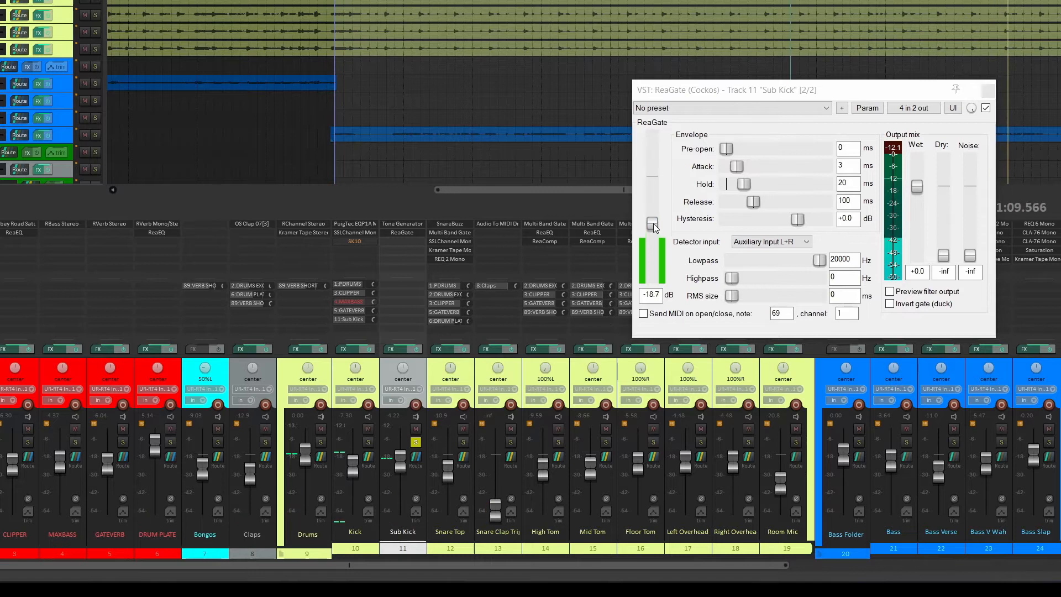
{"action": "left_click_drag", "start_coordinate": [653, 223], "coordinate": [649, 258]}
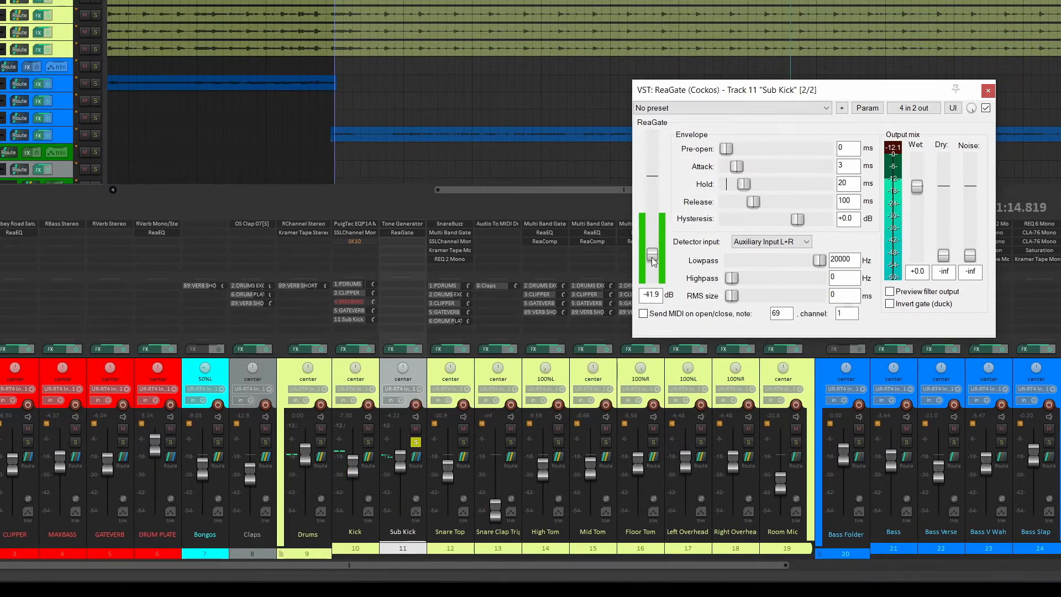
{"action": "left_click_drag", "start_coordinate": [653, 256], "coordinate": [655, 237]}
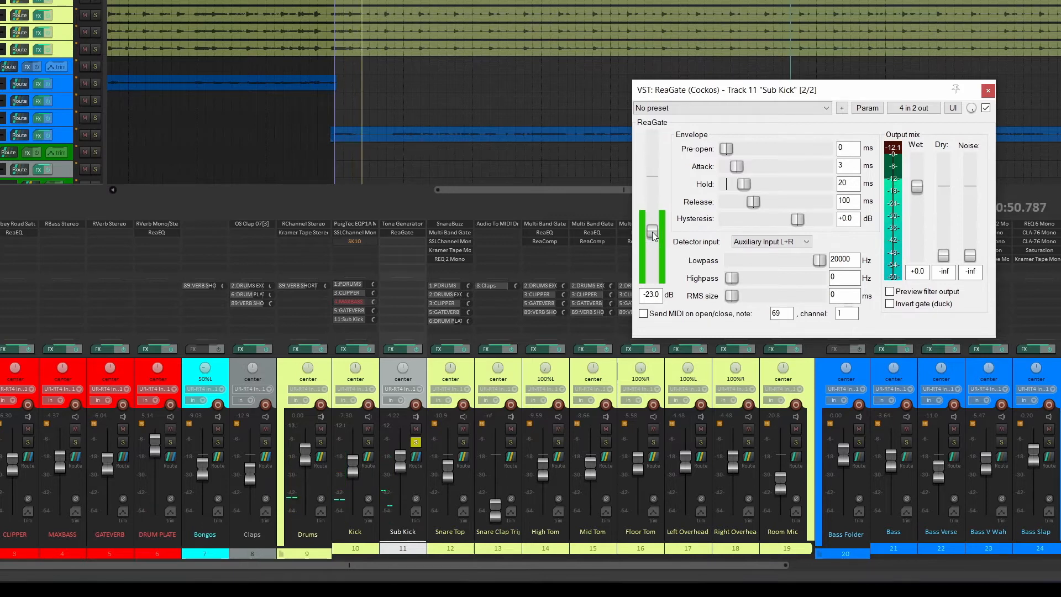
Step: Audition the gated tone with the Kick soloed and with the whole Drums folder soloed, and clear the solos
{"action": "left_click", "coordinate": [369, 441]}
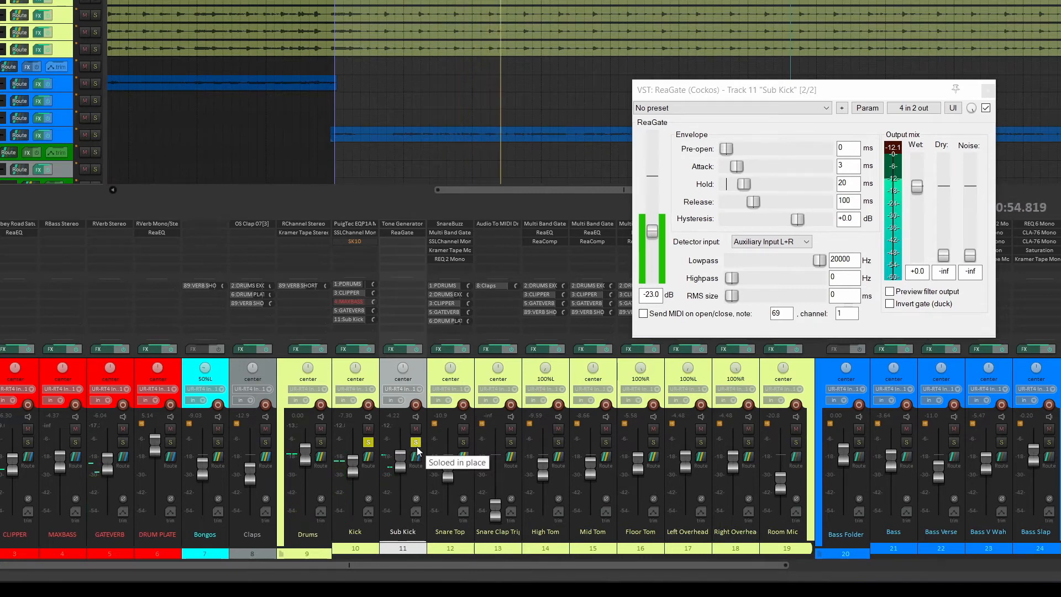
{"action": "left_click", "coordinate": [320, 442]}
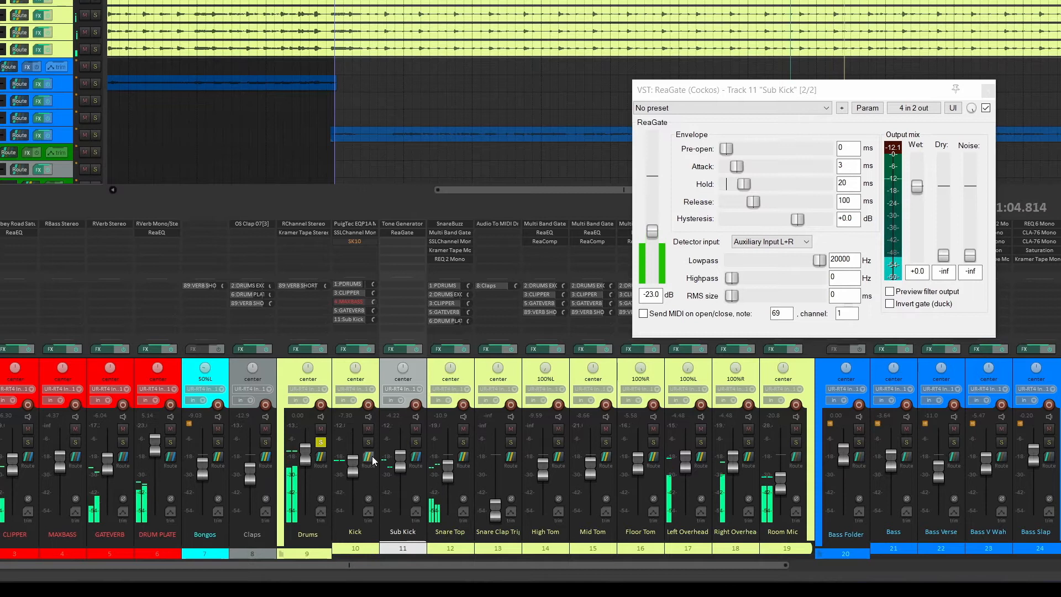
{"action": "left_click", "coordinate": [321, 443]}
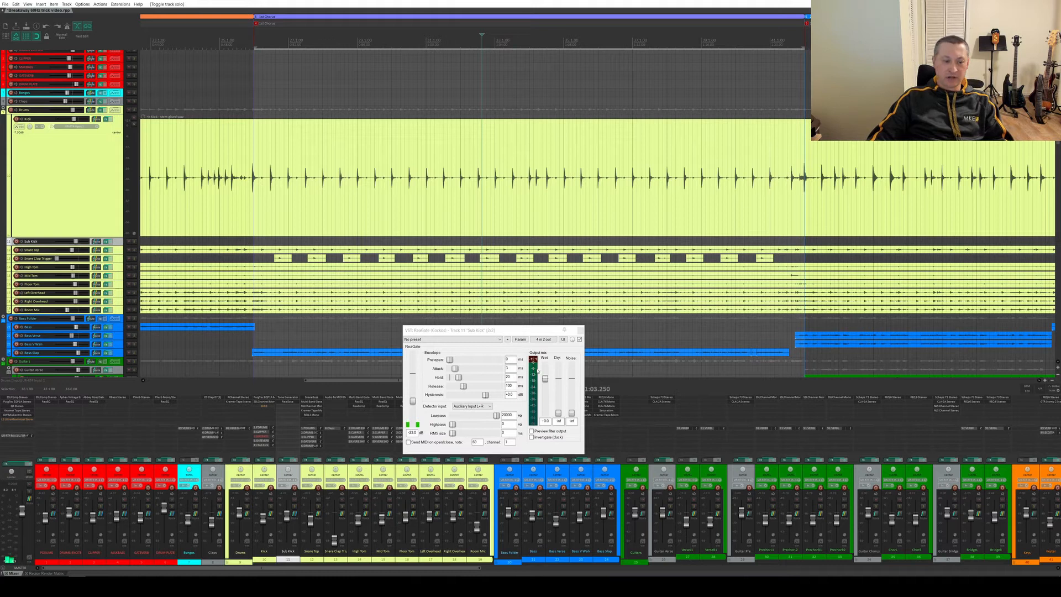
Step: Close ReaGate and mute both the Sub Kick track and the Kick's send to it
{"action": "left_click", "coordinate": [580, 330]}
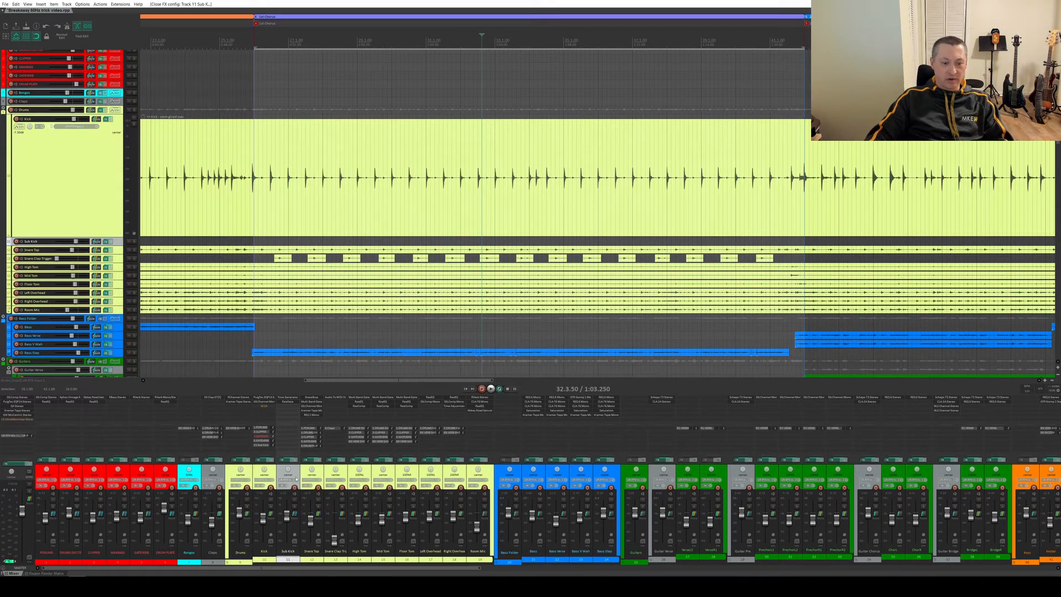
{"action": "left_click", "coordinate": [295, 500]}
{"action": "left_click", "coordinate": [265, 446]}
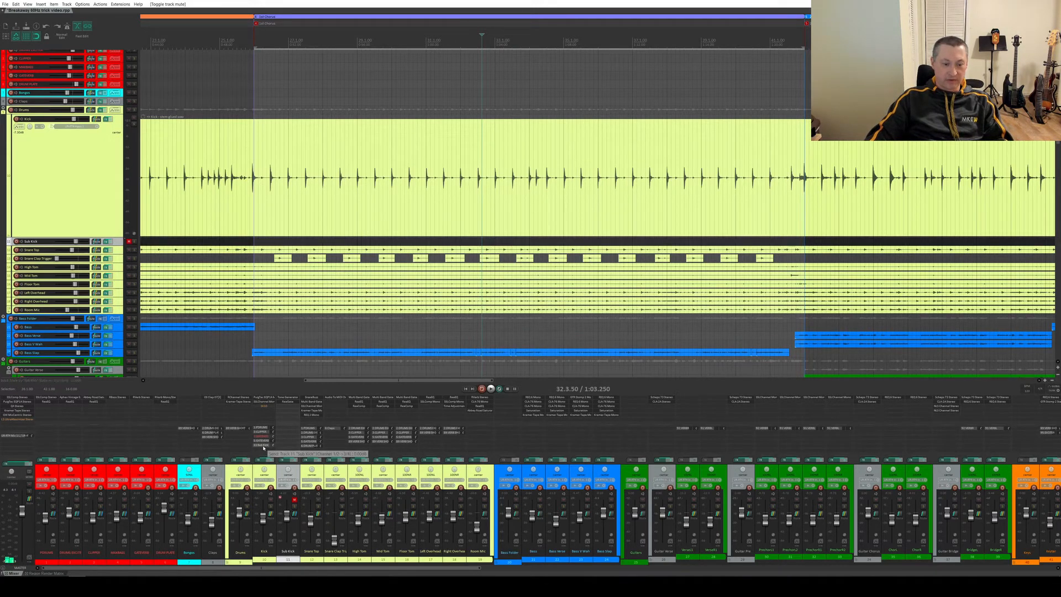
Step: Open the SK10 subkick simulator on the Kick track, enable it, solo the Kick and widen the plugin window
{"action": "left_click", "coordinate": [268, 407]}
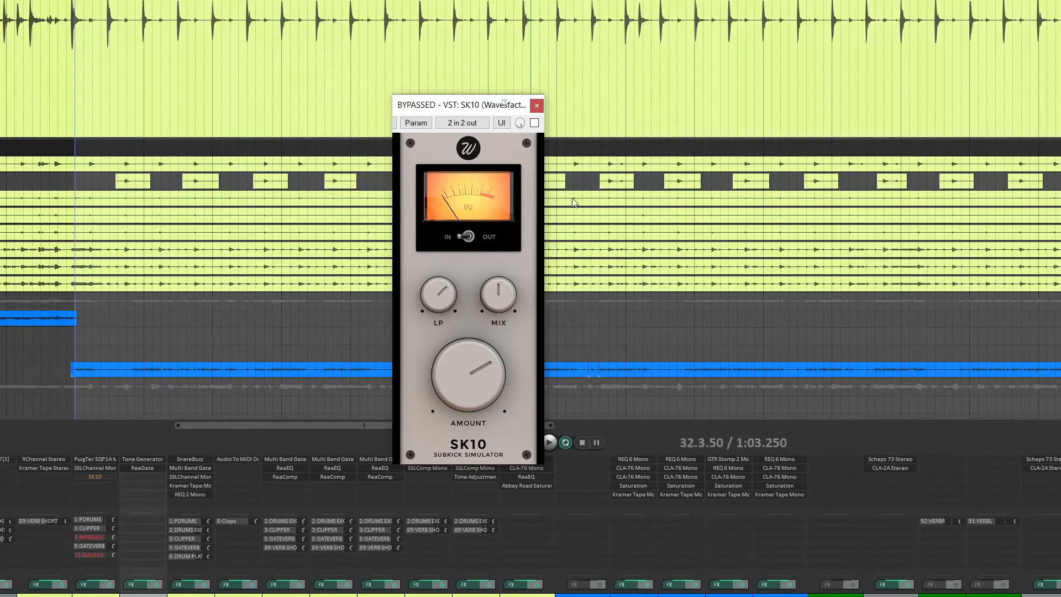
{"action": "left_click", "coordinate": [534, 123]}
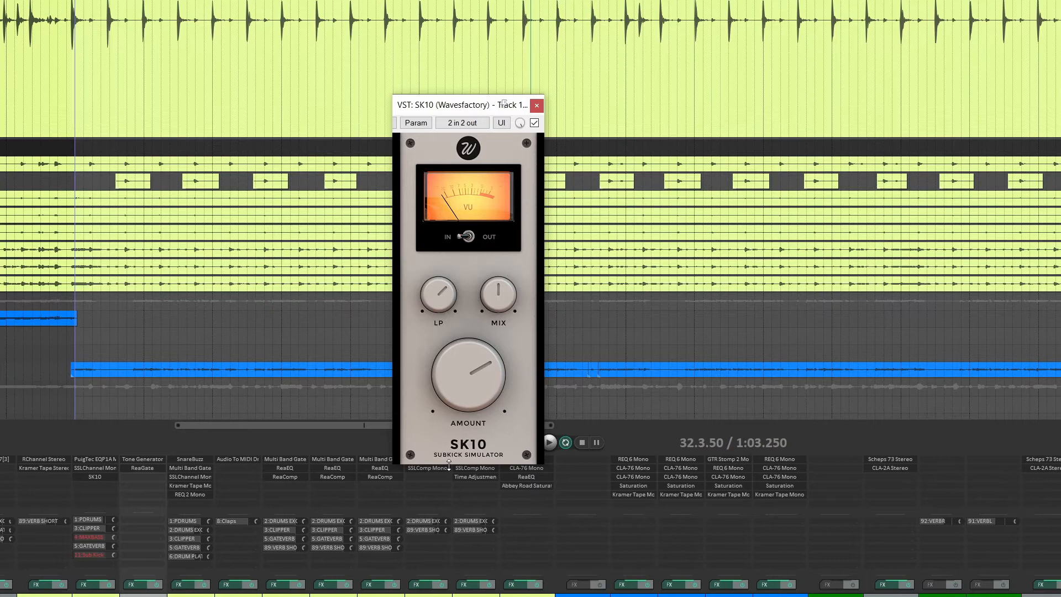
{"action": "left_click", "coordinate": [95, 596]}
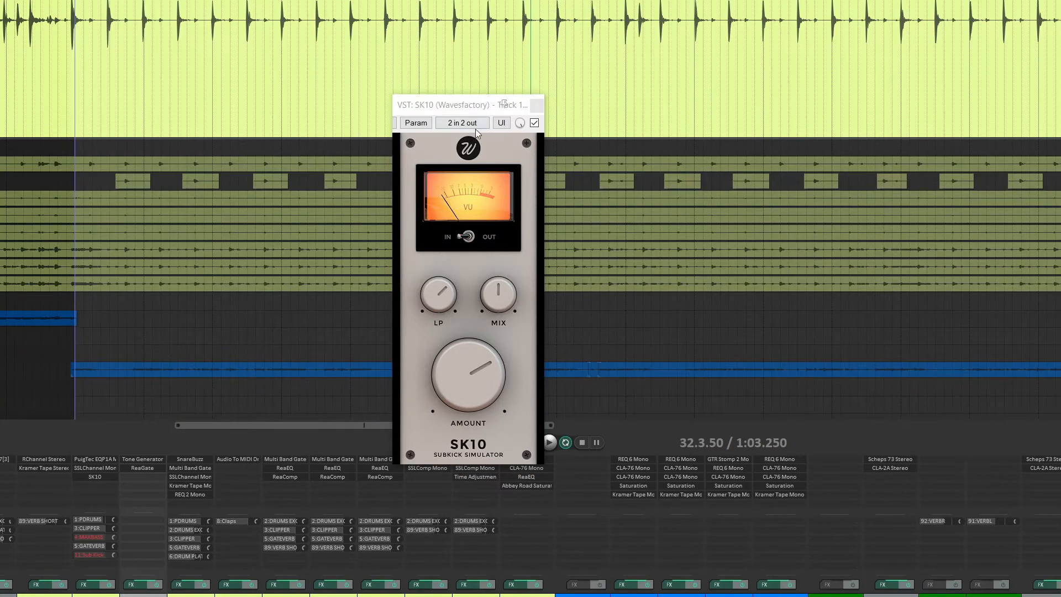
{"action": "left_click_drag", "start_coordinate": [389, 150], "coordinate": [307, 149]}
{"action": "left_click", "coordinate": [362, 123]}
{"action": "left_click", "coordinate": [361, 136]}
{"action": "left_click_drag", "start_coordinate": [409, 108], "coordinate": [460, 117]}
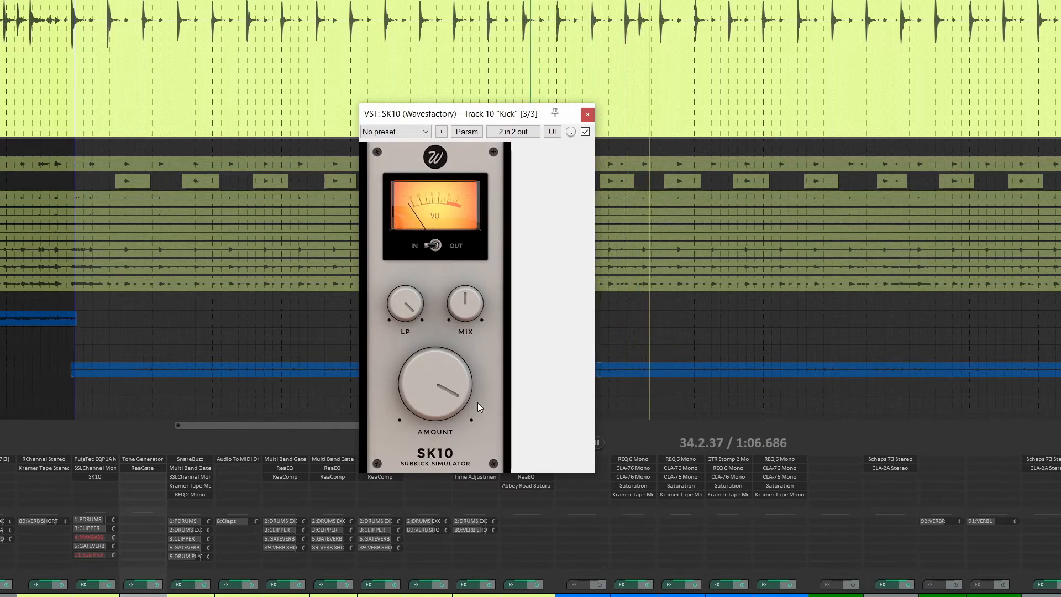
Step: Try SK10 mix settings up to 100% and return the mix to about -0.8% while the kick plays
{"action": "left_click_drag", "start_coordinate": [465, 303], "coordinate": [457, 204]}
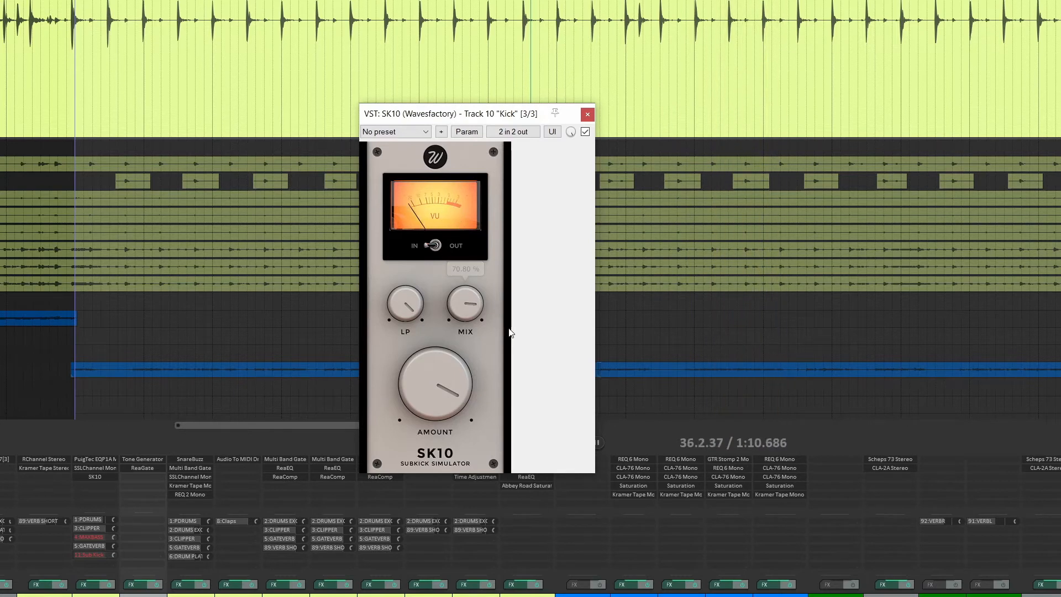
{"action": "left_click_drag", "start_coordinate": [466, 310], "coordinate": [466, 305]}
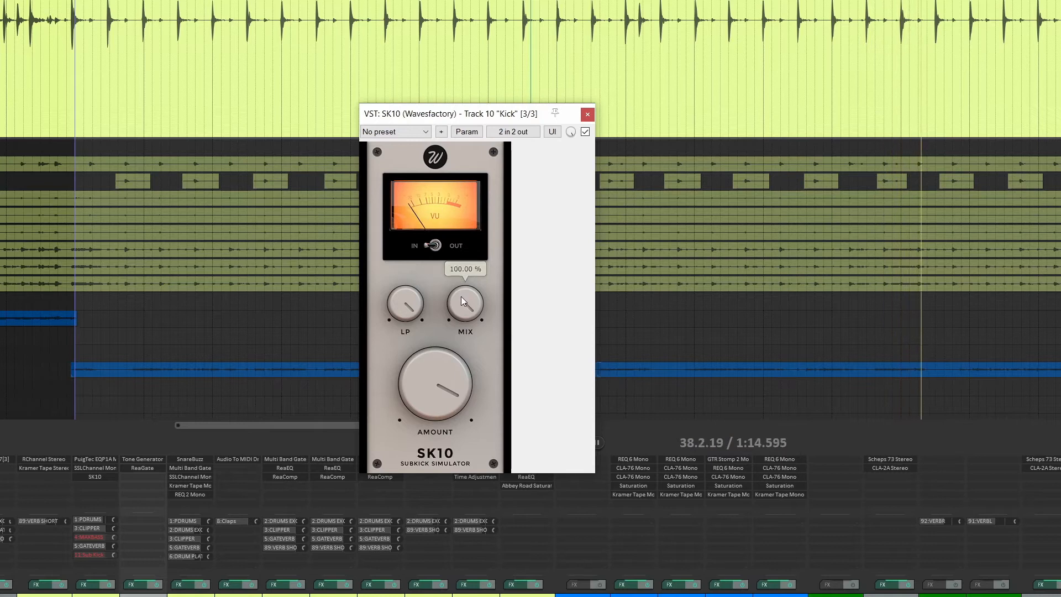
{"action": "left_click_drag", "start_coordinate": [461, 297], "coordinate": [461, 267]}
{"action": "left_click_drag", "start_coordinate": [465, 317], "coordinate": [467, 347]}
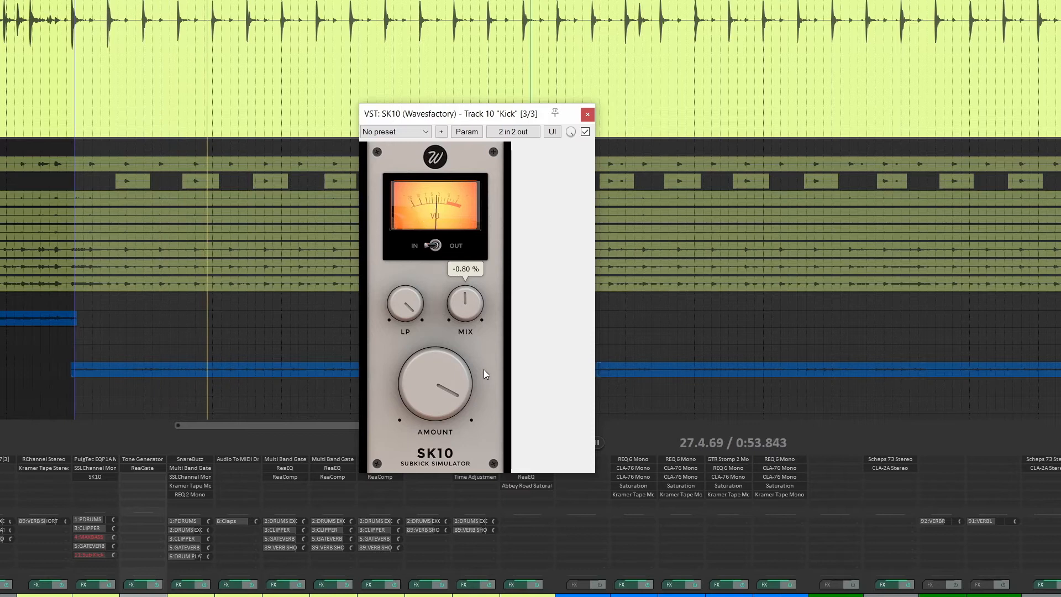
Step: Set the SK10 low-pass to about 335 Hz and its amount to about -20.9 dB
{"action": "left_click_drag", "start_coordinate": [420, 327], "coordinate": [426, 452]}
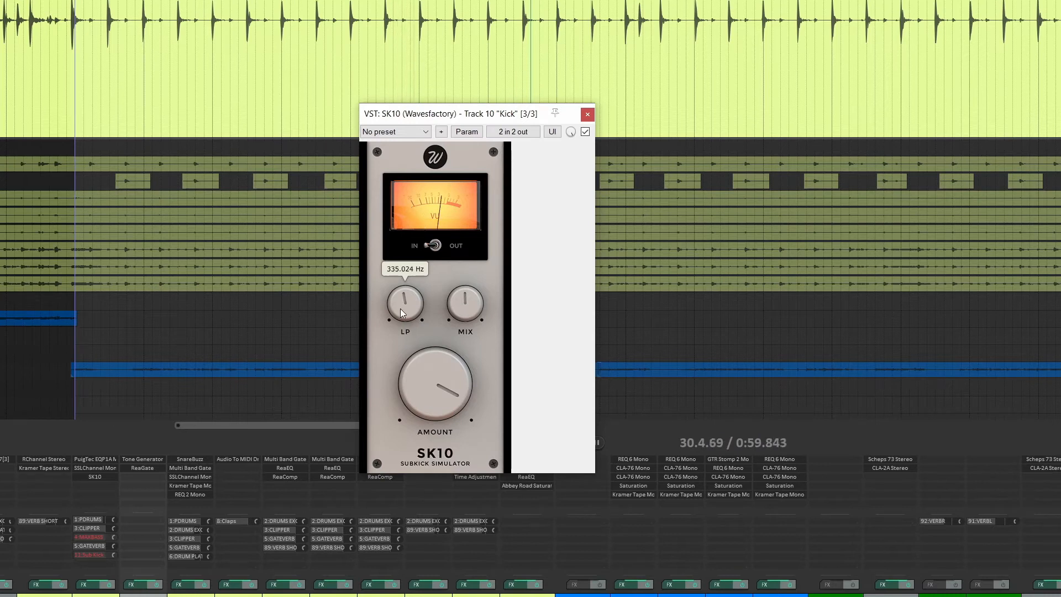
{"action": "mouse_move", "coordinate": [416, 364]}
{"action": "left_mouse_down"}
{"action": "mouse_move", "coordinate": [439, 432]}
{"action": "mouse_move", "coordinate": [412, 343]}
{"action": "left_mouse_up"}
{"action": "left_click_drag", "start_coordinate": [399, 293], "coordinate": [399, 303]}
{"action": "mouse_move", "coordinate": [430, 376]}
{"action": "left_mouse_down"}
{"action": "mouse_move", "coordinate": [427, 427]}
{"action": "mouse_move", "coordinate": [439, 350]}
{"action": "mouse_move", "coordinate": [420, 370]}
{"action": "mouse_move", "coordinate": [432, 469]}
{"action": "mouse_move", "coordinate": [428, 376]}
{"action": "left_mouse_up"}
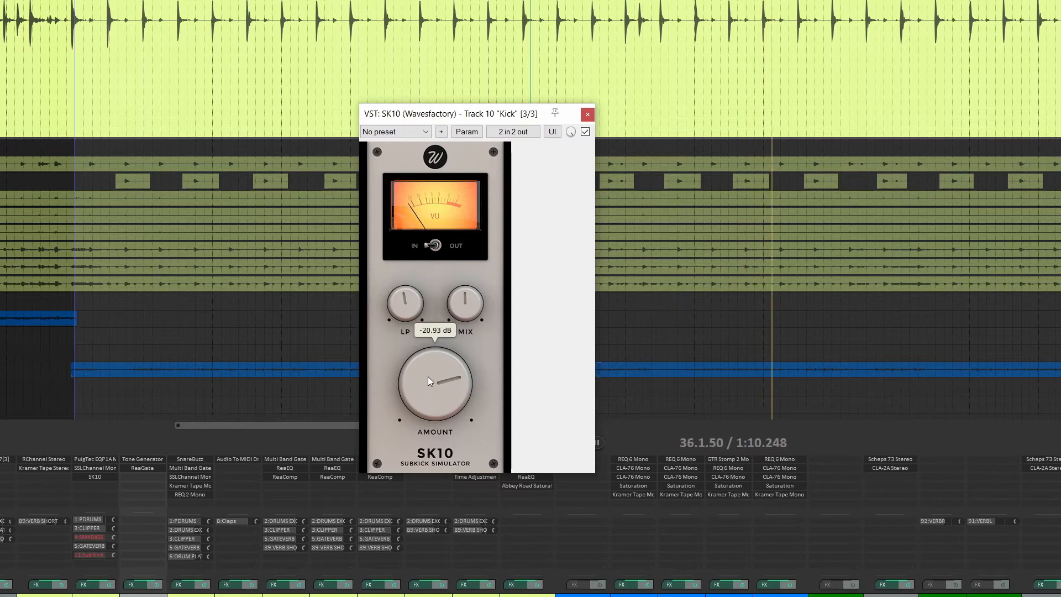
Step: Compare the kick with SK10 bypassed and enabled, and raise the SK10 low-pass frequency
{"action": "left_click", "coordinate": [585, 132]}
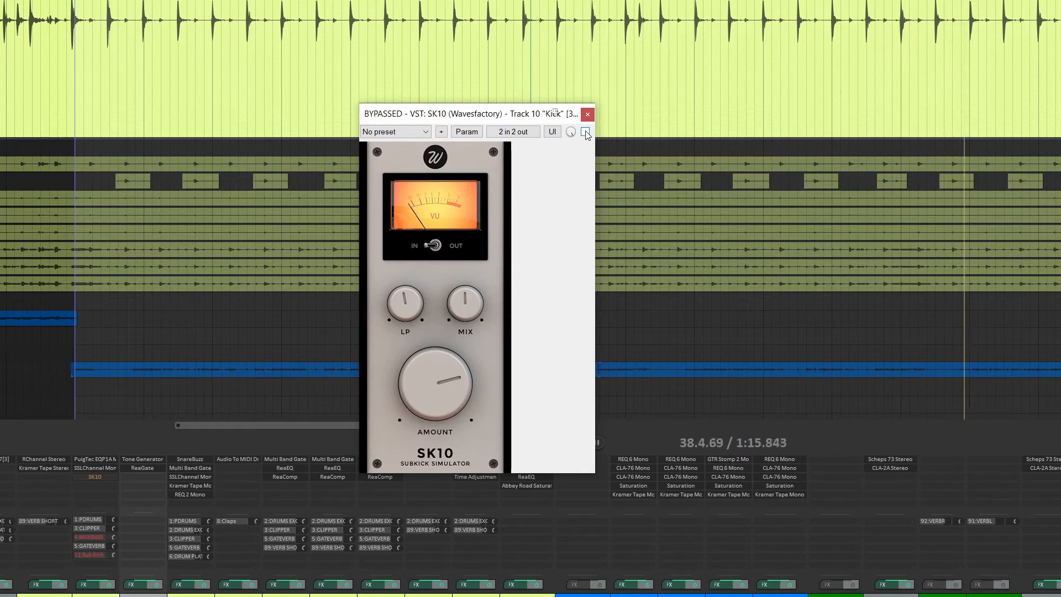
{"action": "left_click", "coordinate": [585, 132]}
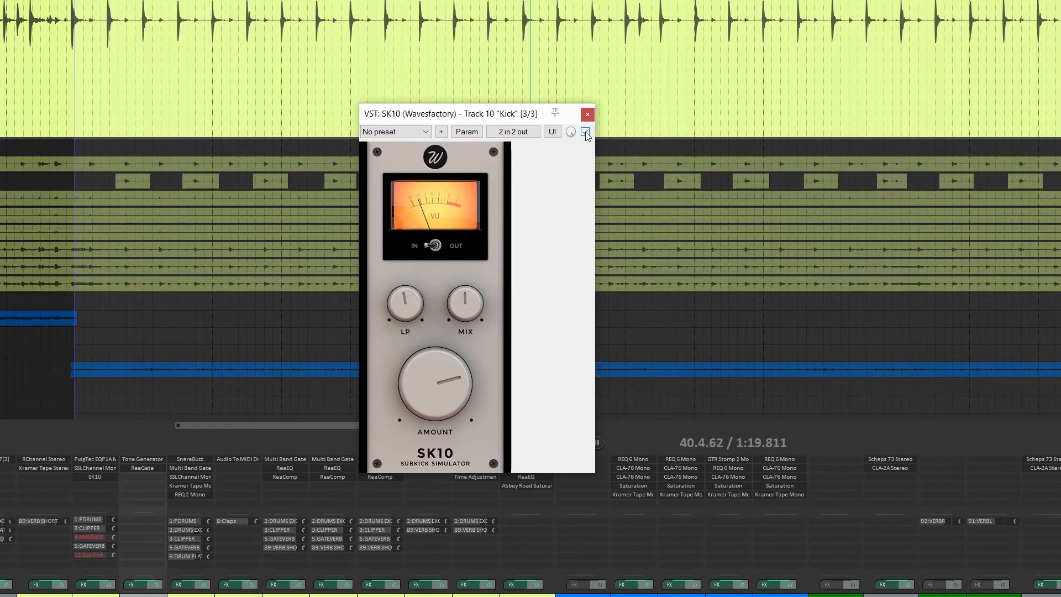
{"action": "left_click_drag", "start_coordinate": [406, 298], "coordinate": [406, 245]}
{"action": "mouse_move", "coordinate": [444, 390]}
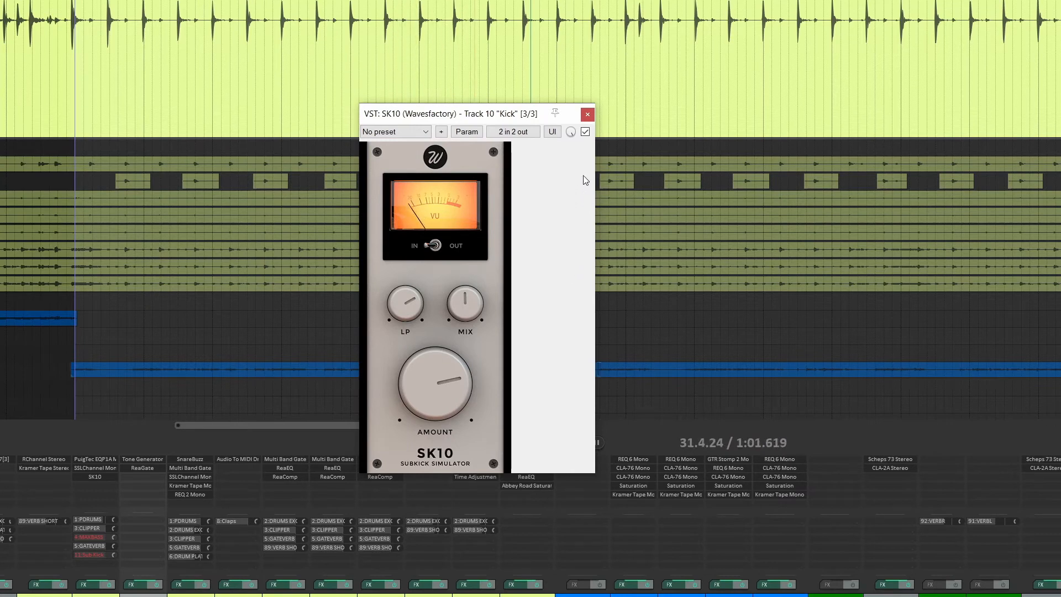
Step: Close SK10, bypass it on the Kick track and unmute the Kick's MAXBASS send
{"action": "left_click", "coordinate": [588, 115]}
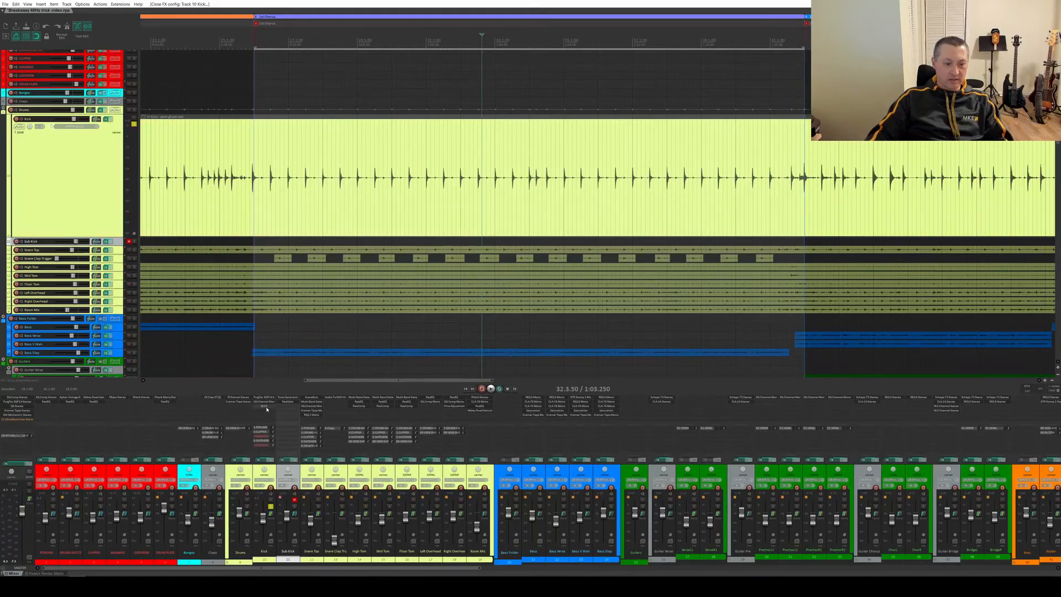
{"action": "left_click", "coordinate": [264, 406], "text": "shift"}
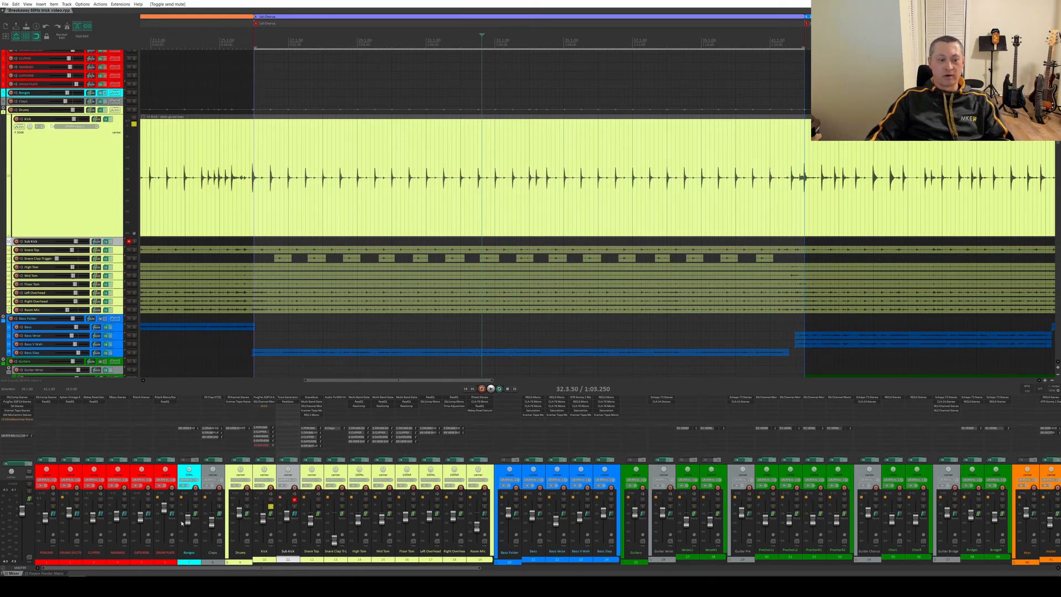
Step: Open RBass Stereo on the MAXBASS track, place its window over the arrangement and clear the Kick solo
{"action": "left_click", "coordinate": [117, 398]}
{"action": "left_click_drag", "start_coordinate": [86, 15], "coordinate": [458, 262]}
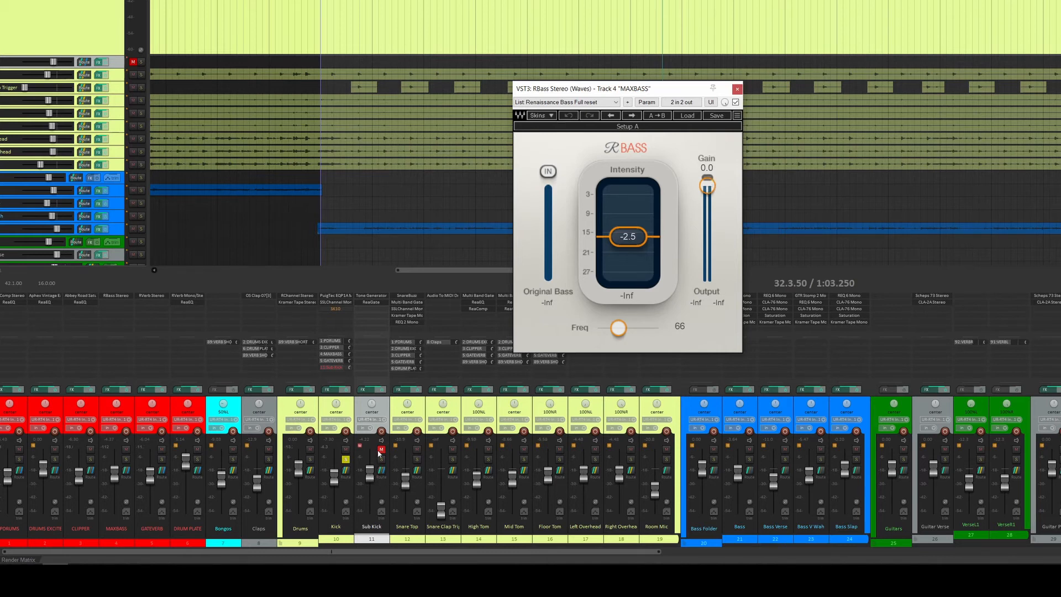
{"action": "left_click", "coordinate": [346, 460]}
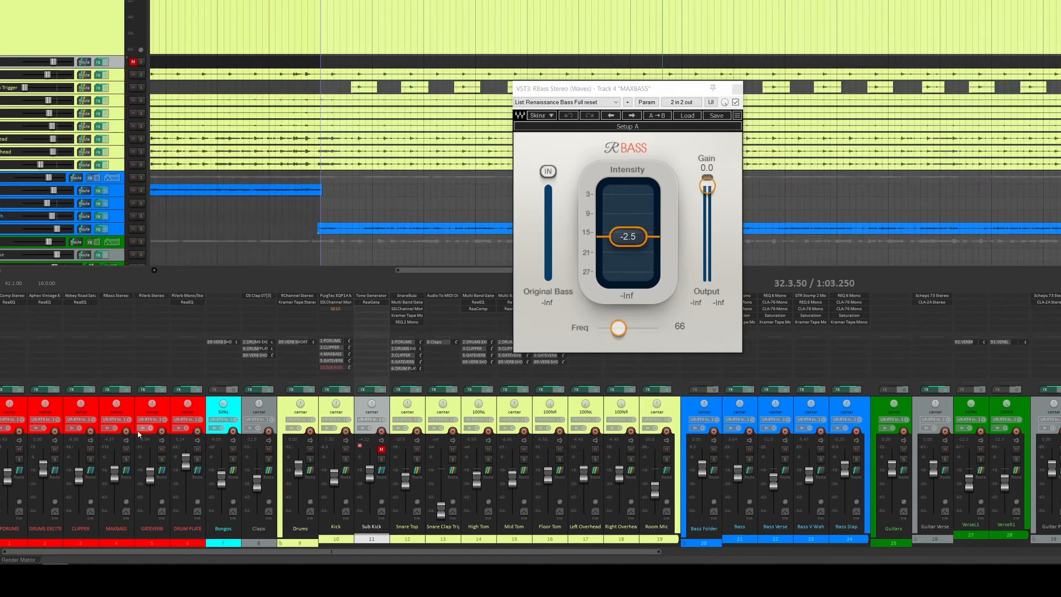
Step: Solo the MAXBASS track, reset its volume, and set the RBass intensity to -6.3 and the frequency to 60 Hz
{"action": "left_click", "coordinate": [127, 460]}
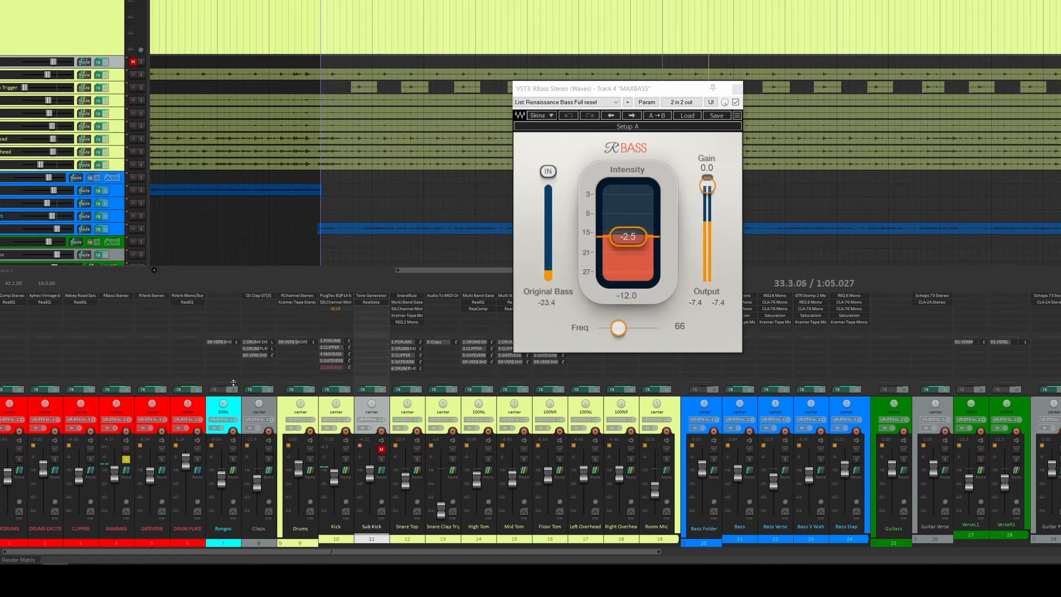
{"action": "double_click", "coordinate": [119, 476]}
{"action": "left_click_drag", "start_coordinate": [628, 237], "coordinate": [632, 247]}
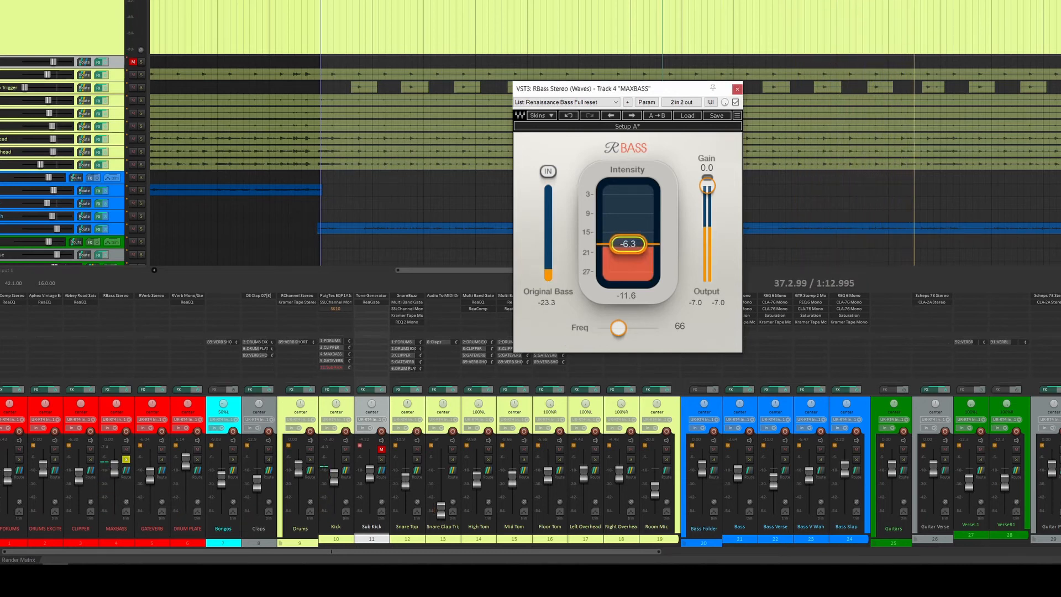
{"action": "left_click_drag", "start_coordinate": [618, 328], "coordinate": [616, 328]}
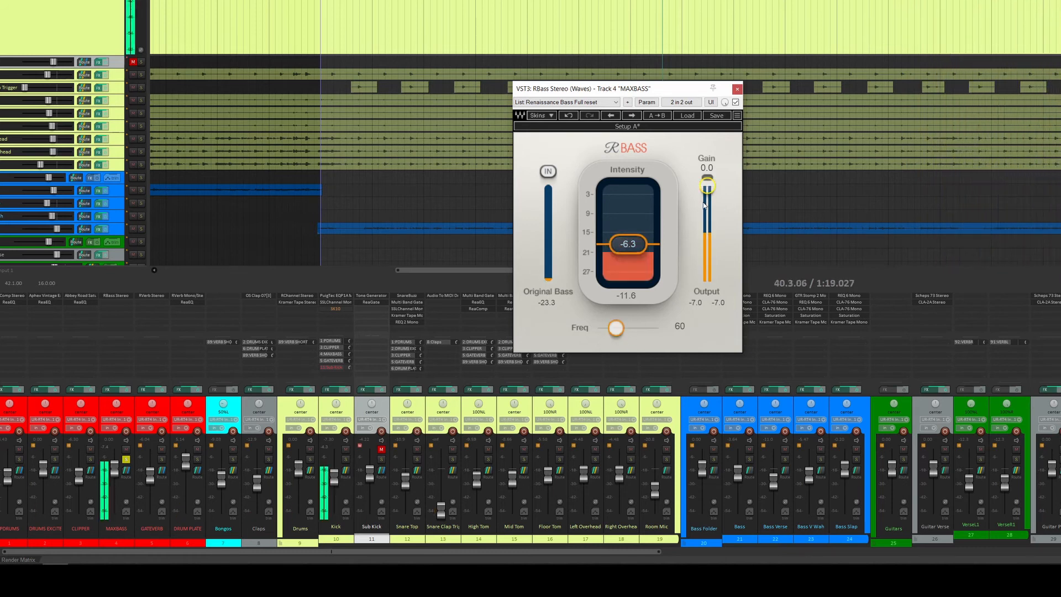
Step: Pull the MAXBASS volume down, close RBass, and blend MAXBASS back in under the soloed Kick
{"action": "left_click", "coordinate": [119, 465]}
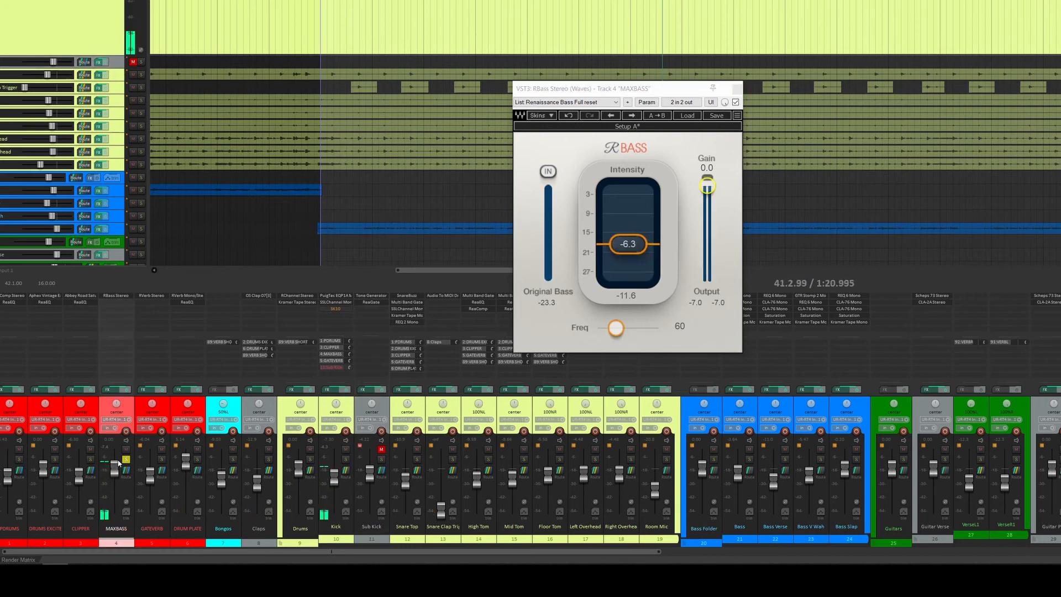
{"action": "left_click_drag", "start_coordinate": [114, 464], "coordinate": [114, 458]}
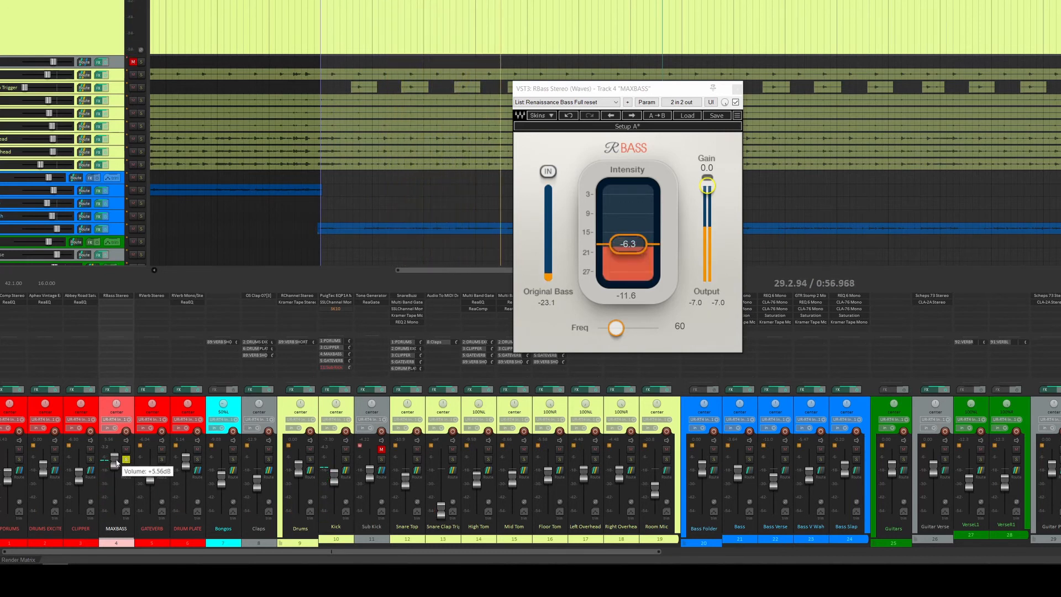
{"action": "left_click_drag", "start_coordinate": [117, 463], "coordinate": [126, 525]}
{"action": "left_click", "coordinate": [738, 88]}
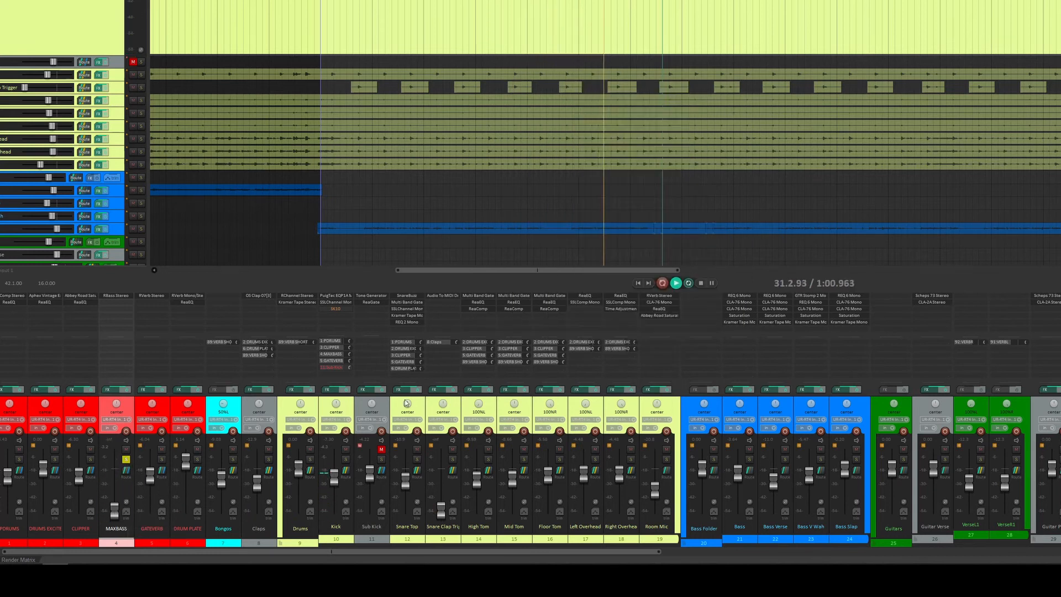
{"action": "left_click", "coordinate": [347, 460]}
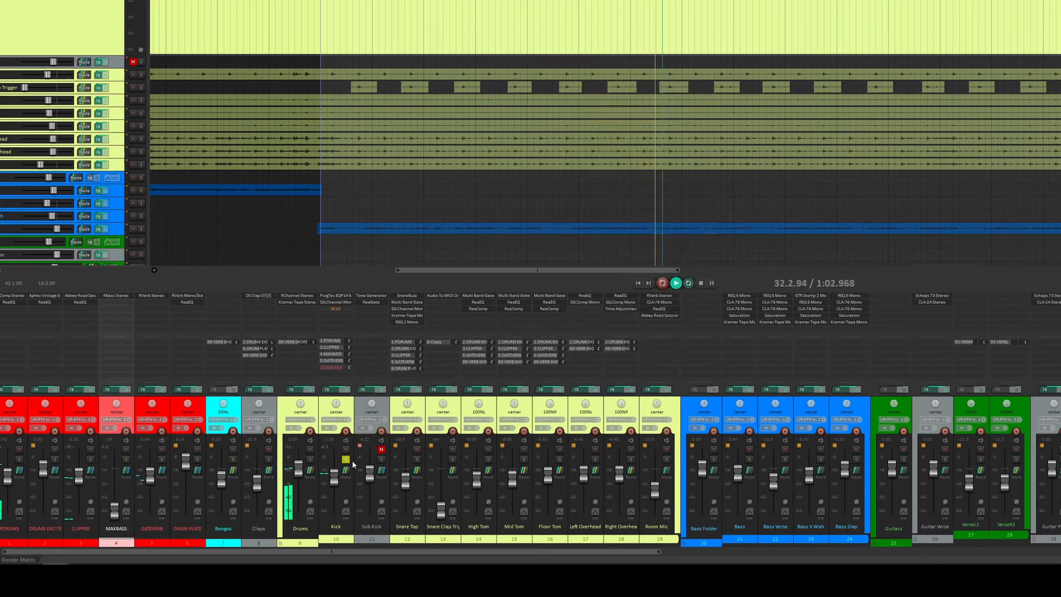
{"action": "left_click_drag", "start_coordinate": [114, 507], "coordinate": [114, 474]}
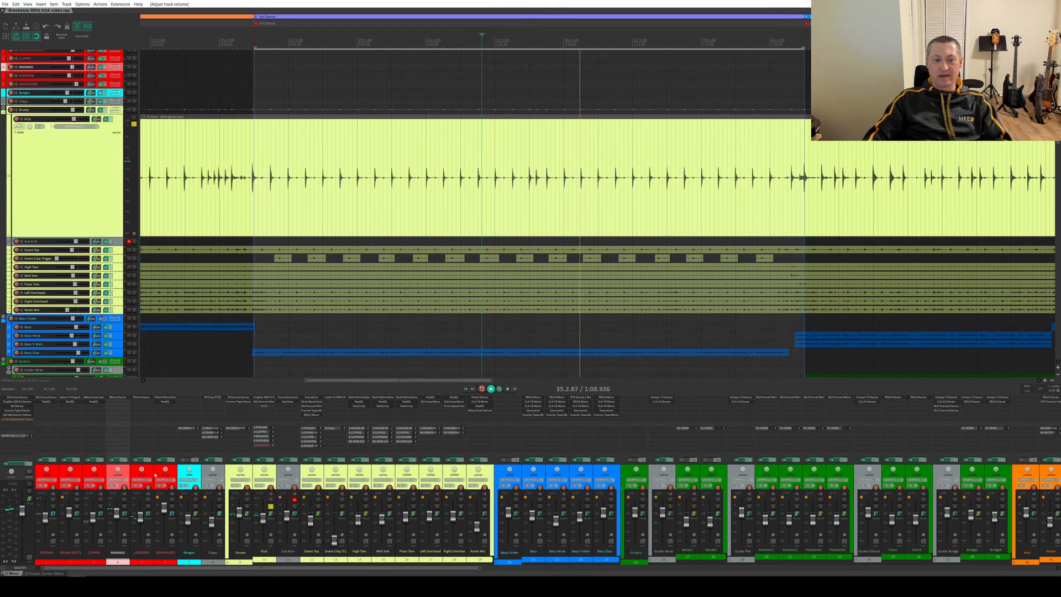
Step: Enable SK10 on the Kick track and clear the Kick solo
{"action": "left_click", "coordinate": [267, 407], "text": "shift"}
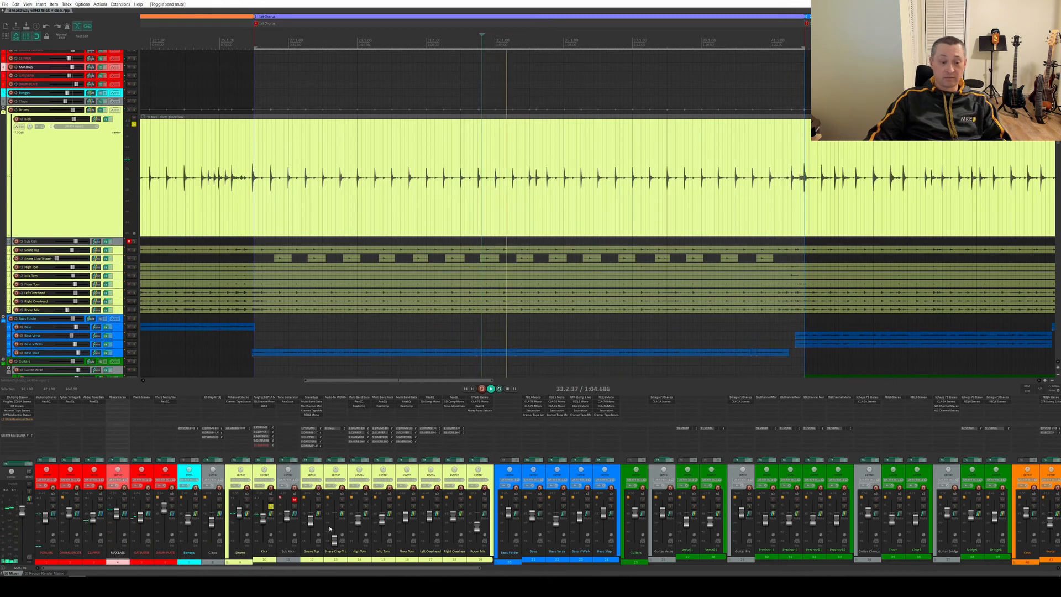
{"action": "left_click", "coordinate": [270, 507]}
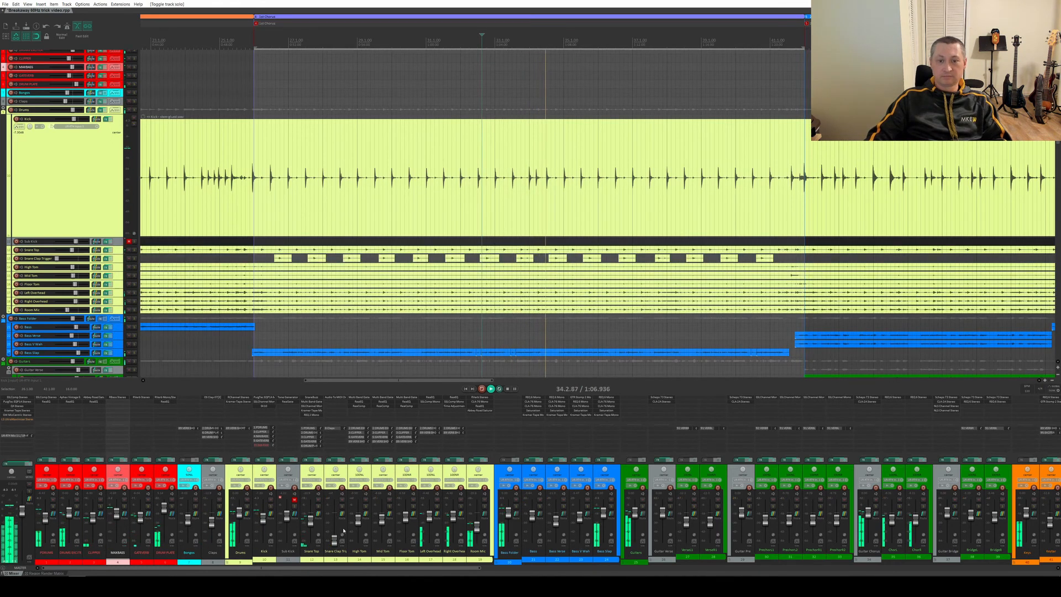